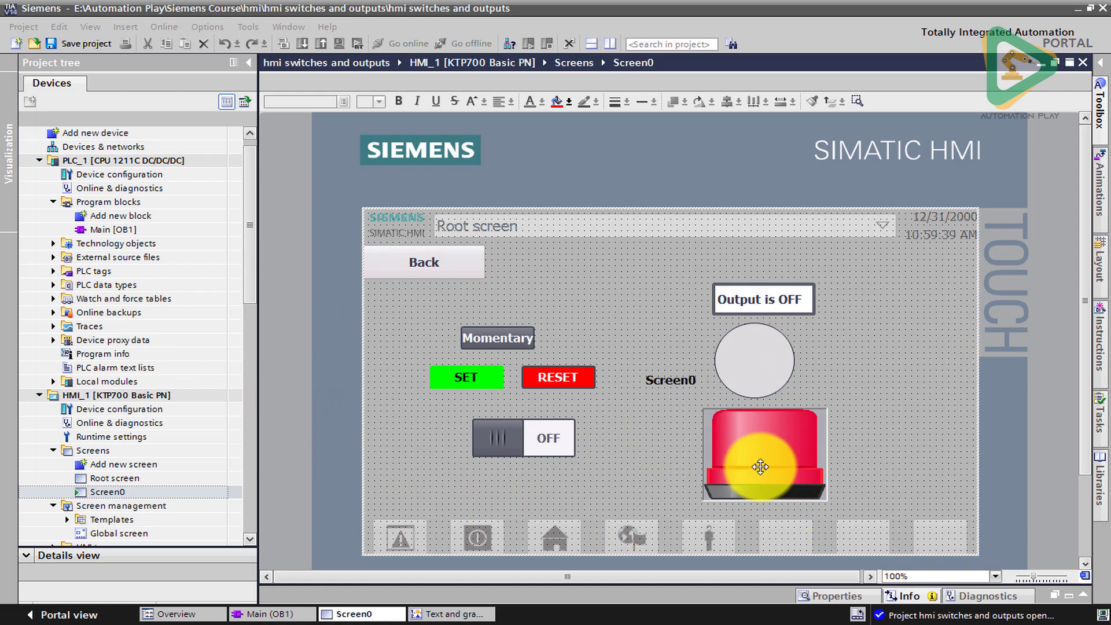
Step: Browse the toolbox graphics to view the motor images under Other equipment's [WMF]
left_click(793, 446)
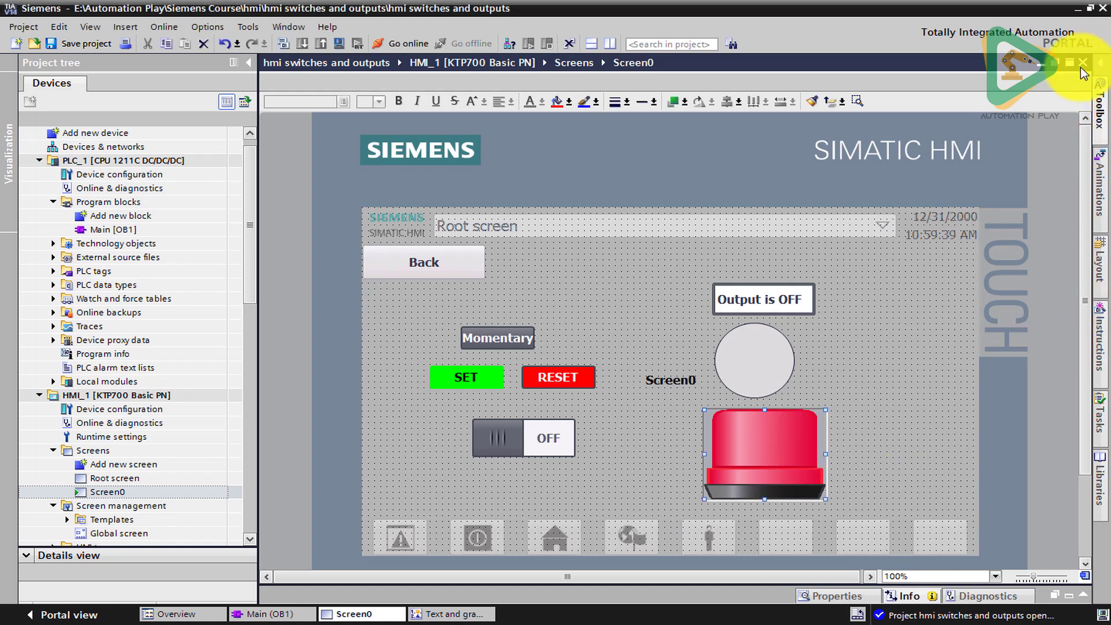
left_click(1092, 119)
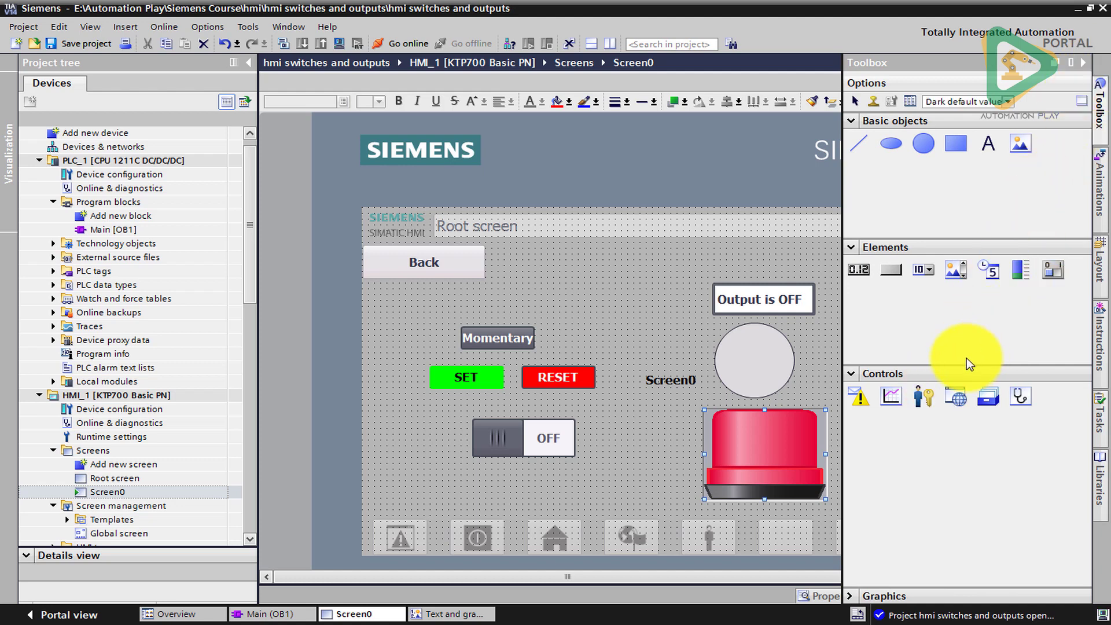
left_click(852, 247)
left_click(849, 266)
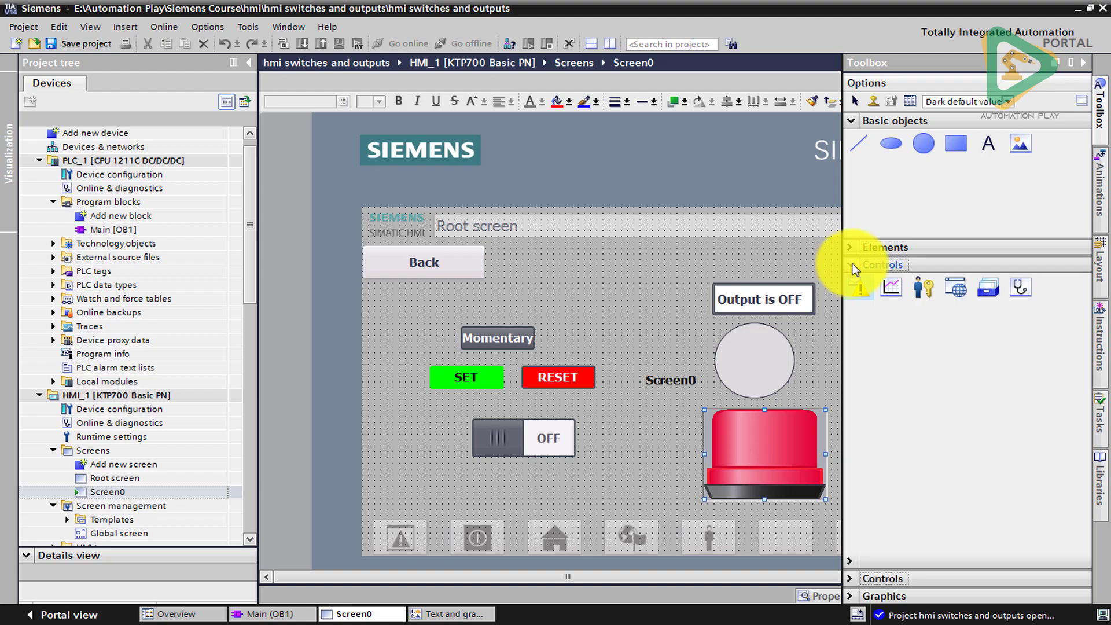
left_click(854, 597)
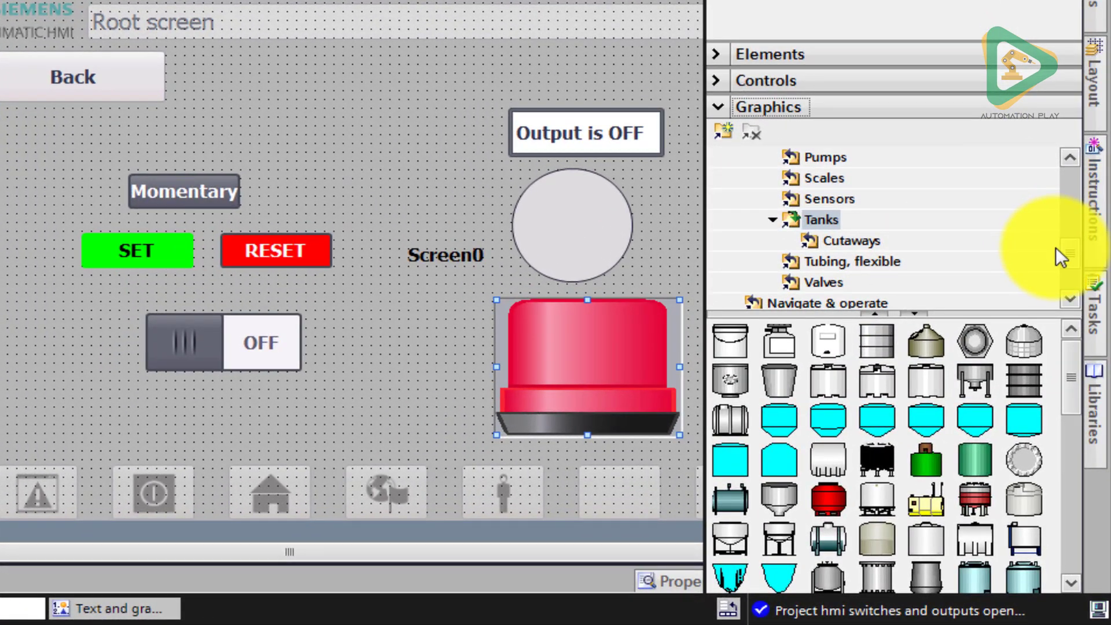
left_click_drag(1070, 251, 1070, 220)
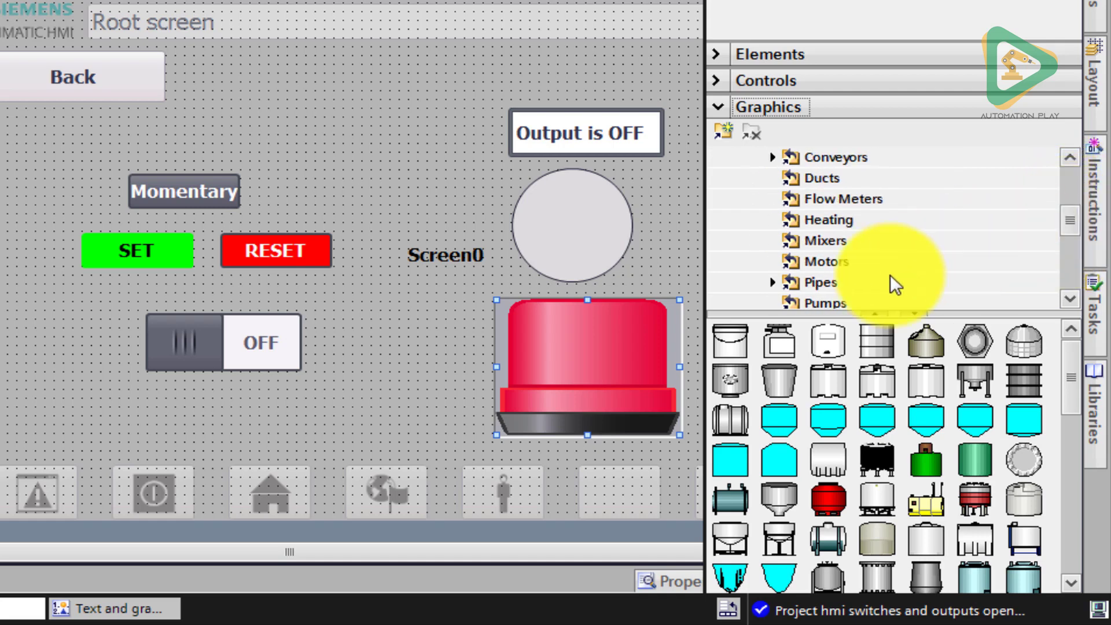
left_click(841, 266)
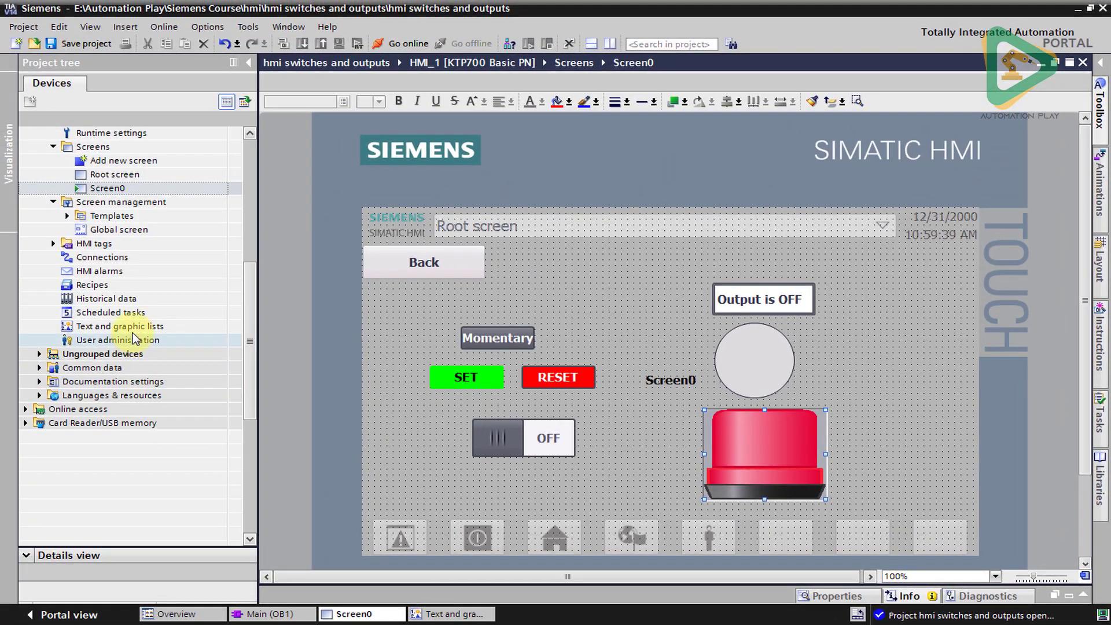
Step: Add a graphic list named output_motor to HMI_1 with its selection set to Bit (0, 1)
left_click(143, 332)
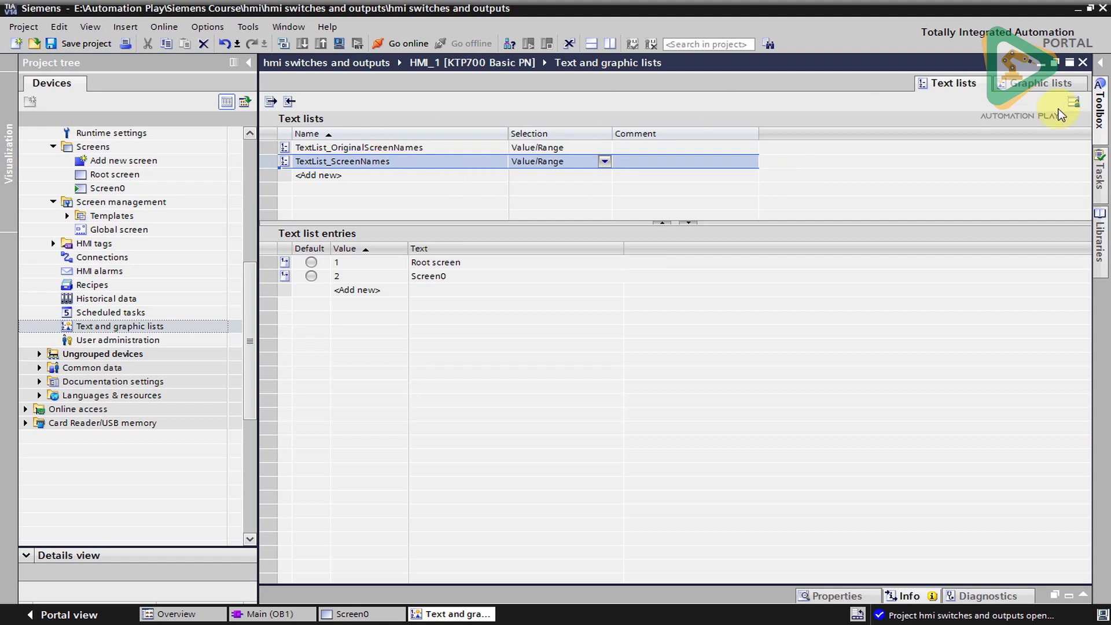
left_click(1050, 90)
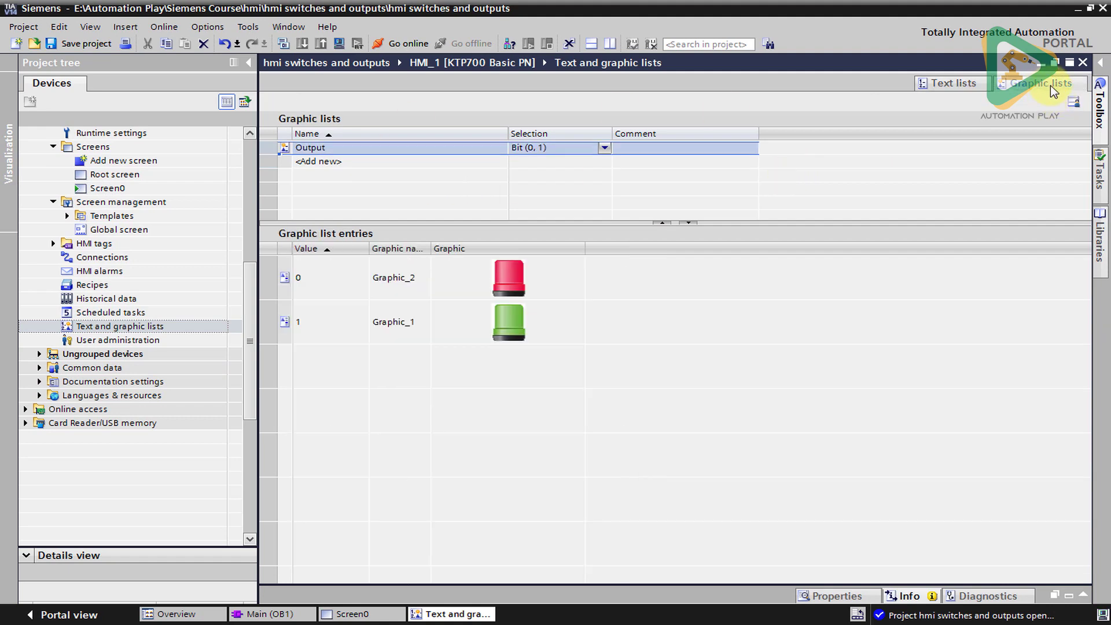
left_click(1099, 73)
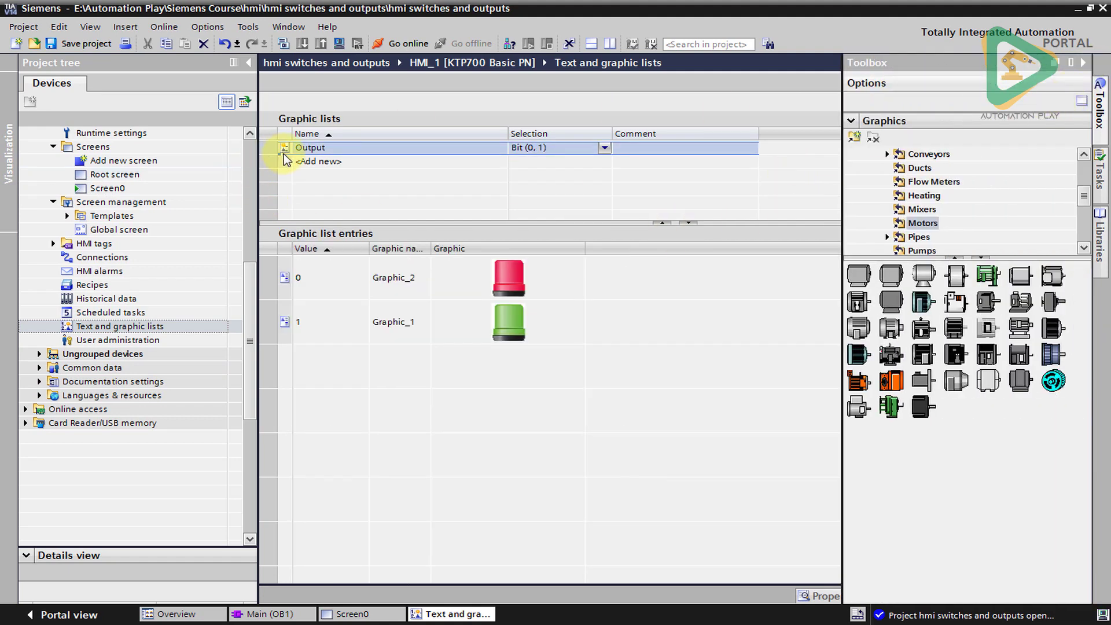
double_click(307, 162)
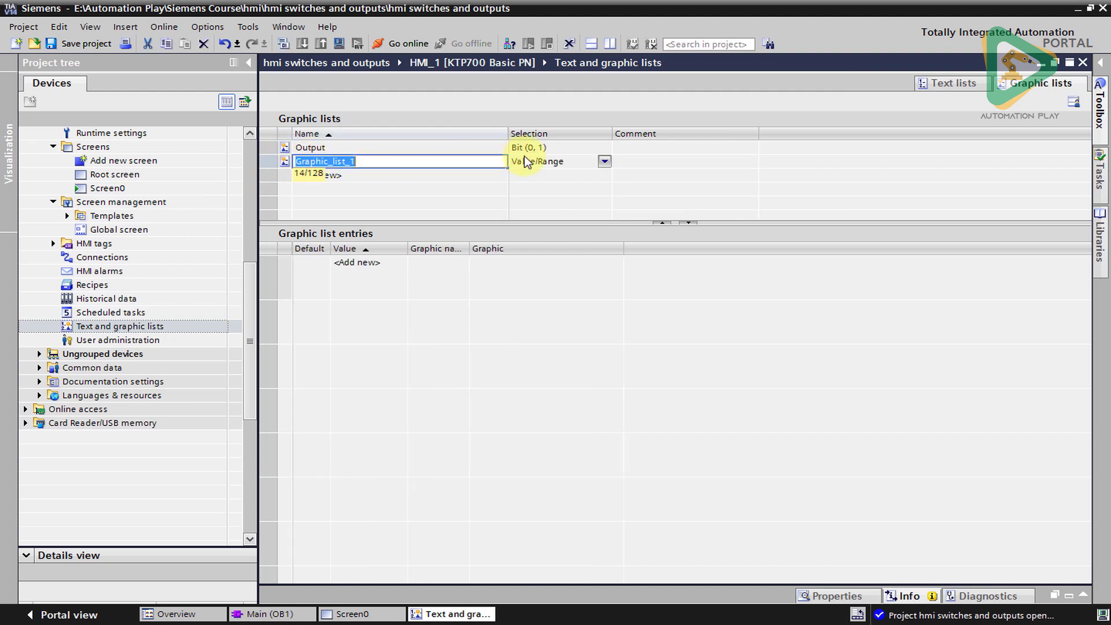
type("output_motor")
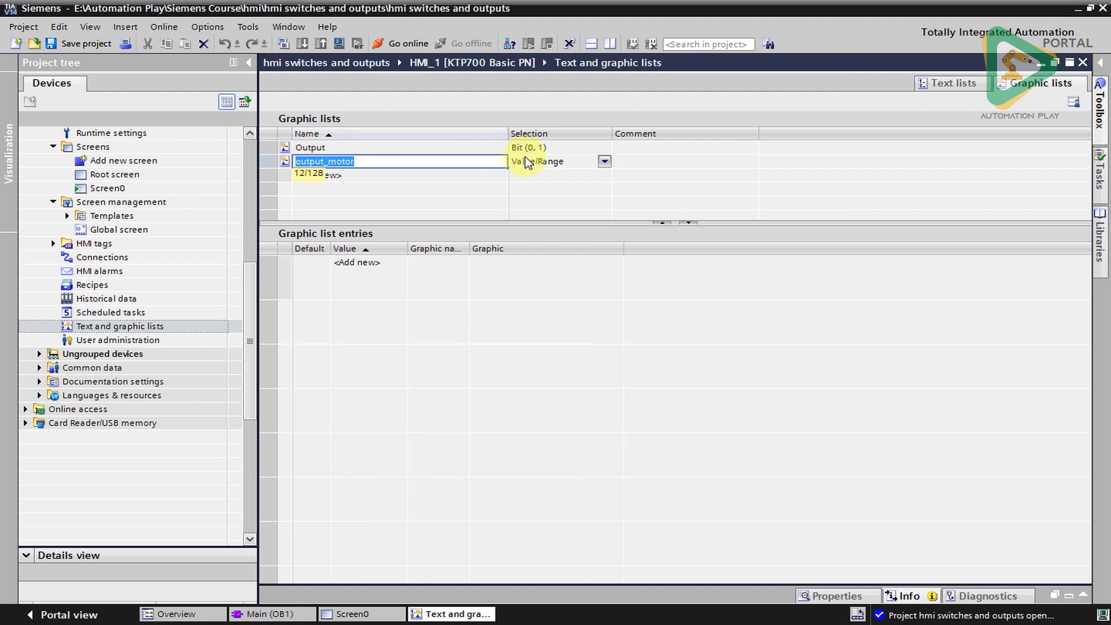
key("Return")
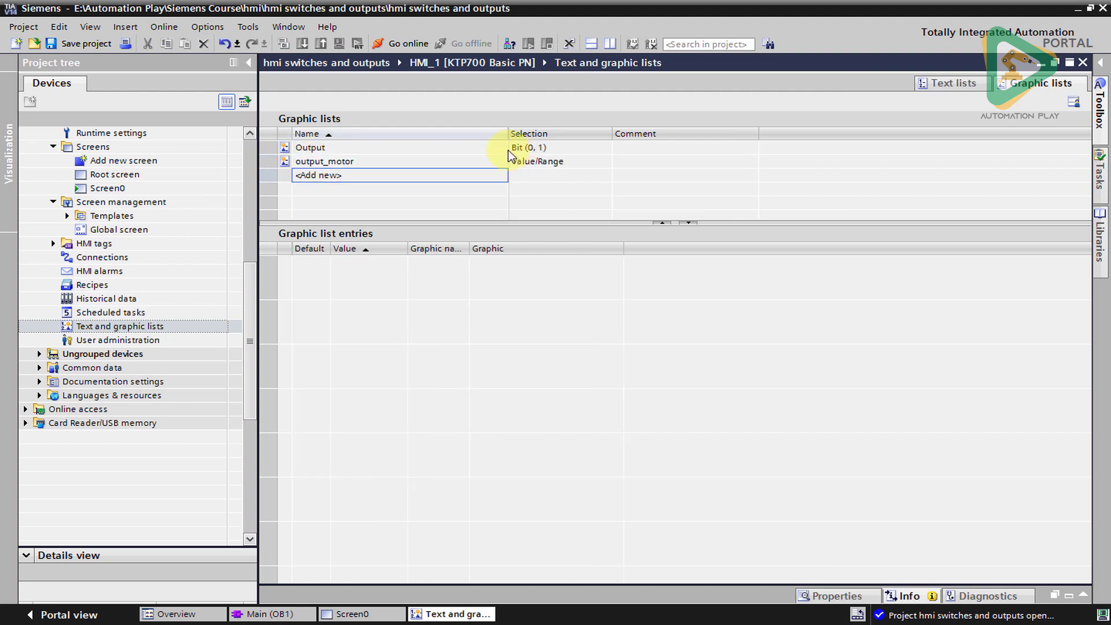
left_click(579, 161)
left_click(604, 161)
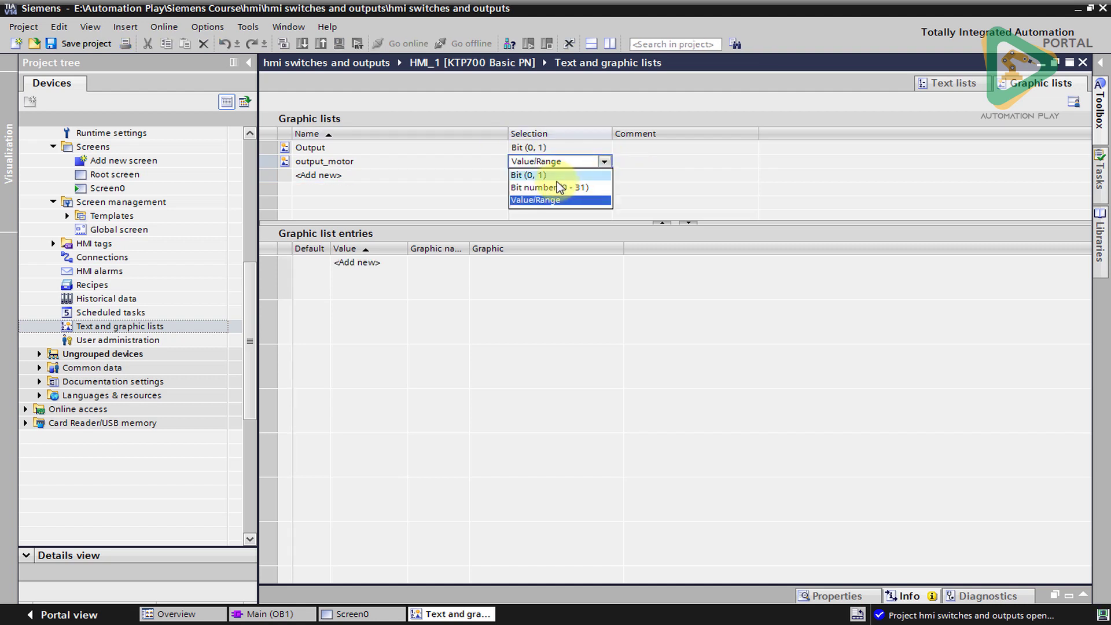
left_click(556, 173)
Step: Add entries for values 0 and 1 to the output_motor graphic list
left_click(334, 281)
key("Return")
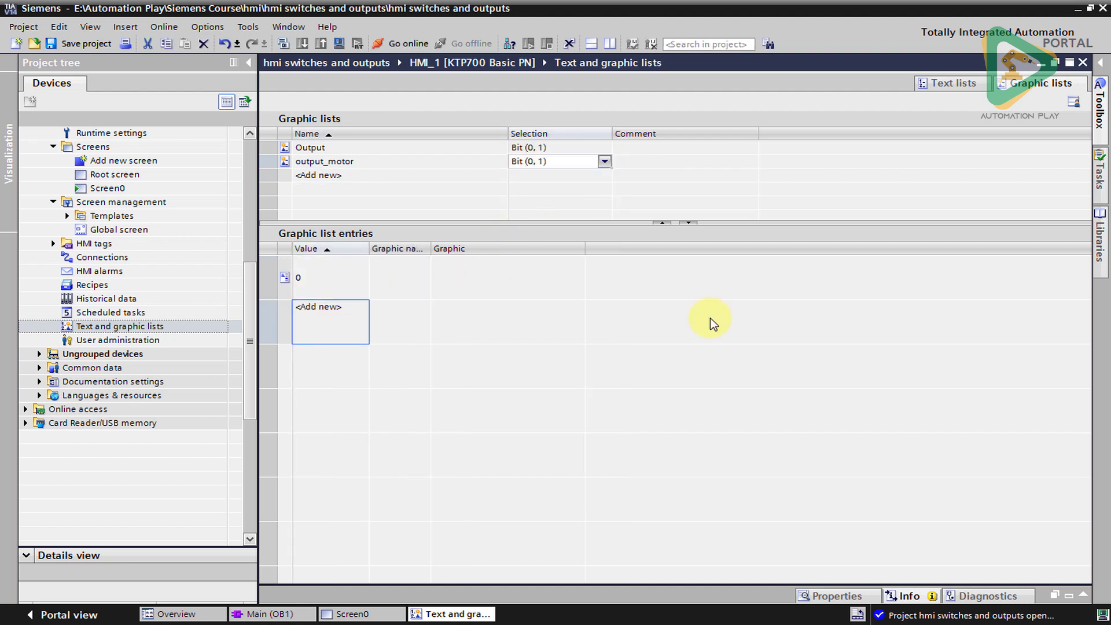
key("Return")
Step: From the Automation [EMF] Motors graphics, assign the green round motor to value 1 and the red round motor to value 0
left_click(1094, 64)
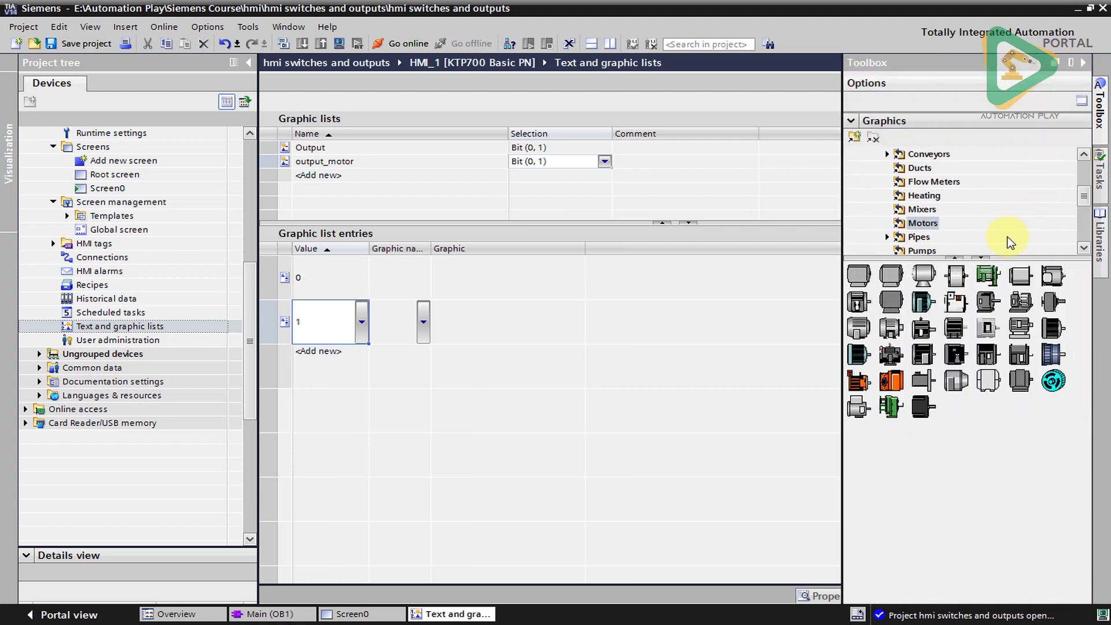
left_click_drag(1084, 199, 1085, 155)
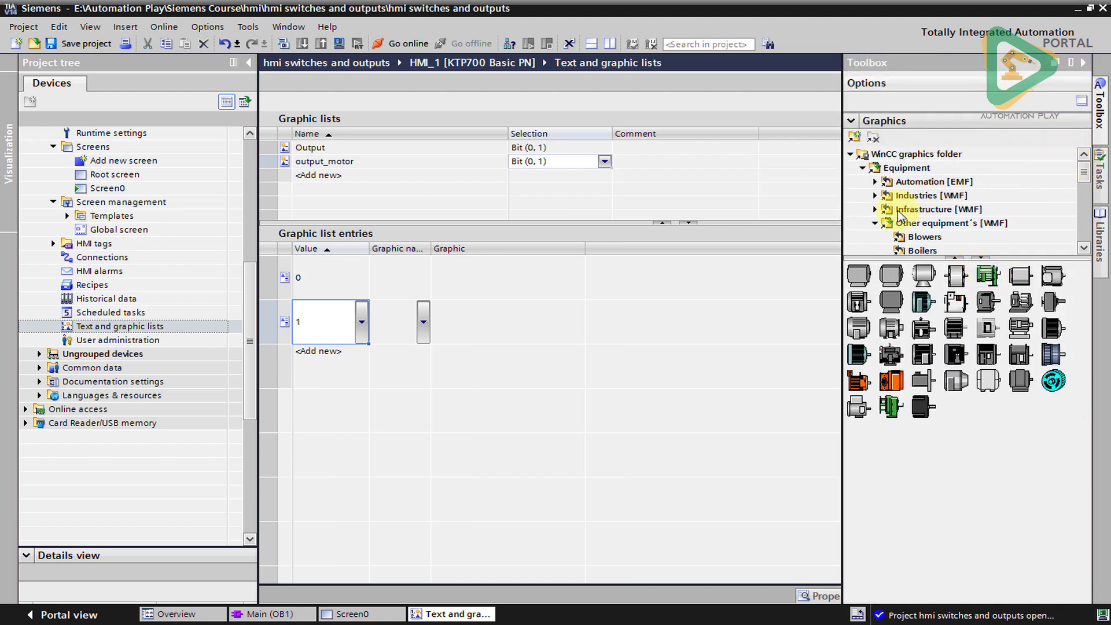
left_click(884, 223)
left_click(874, 223)
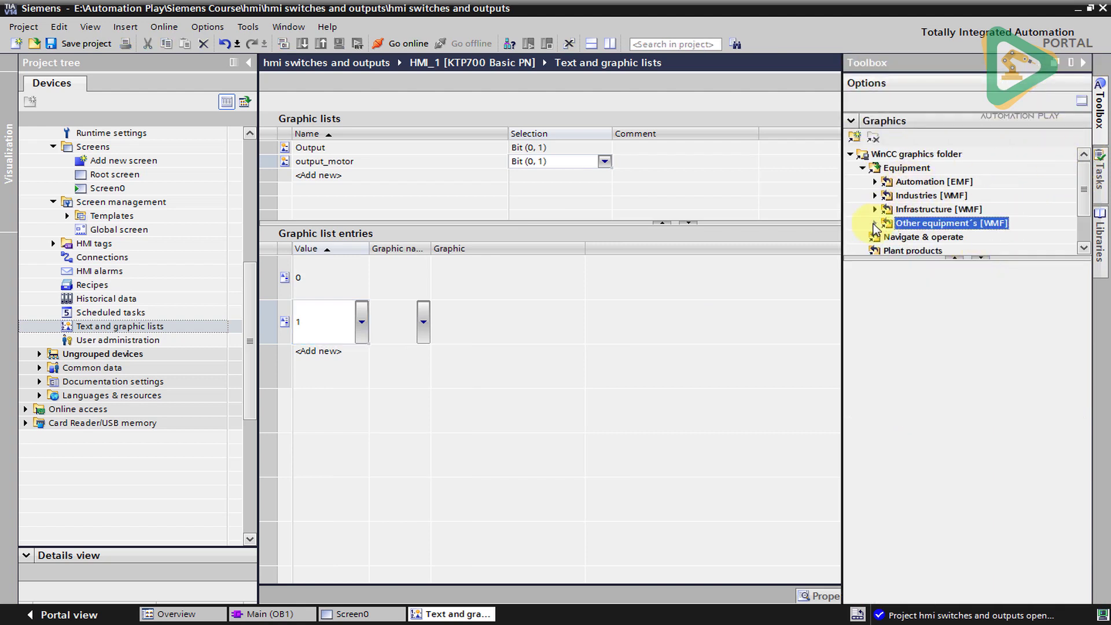
left_click(875, 181)
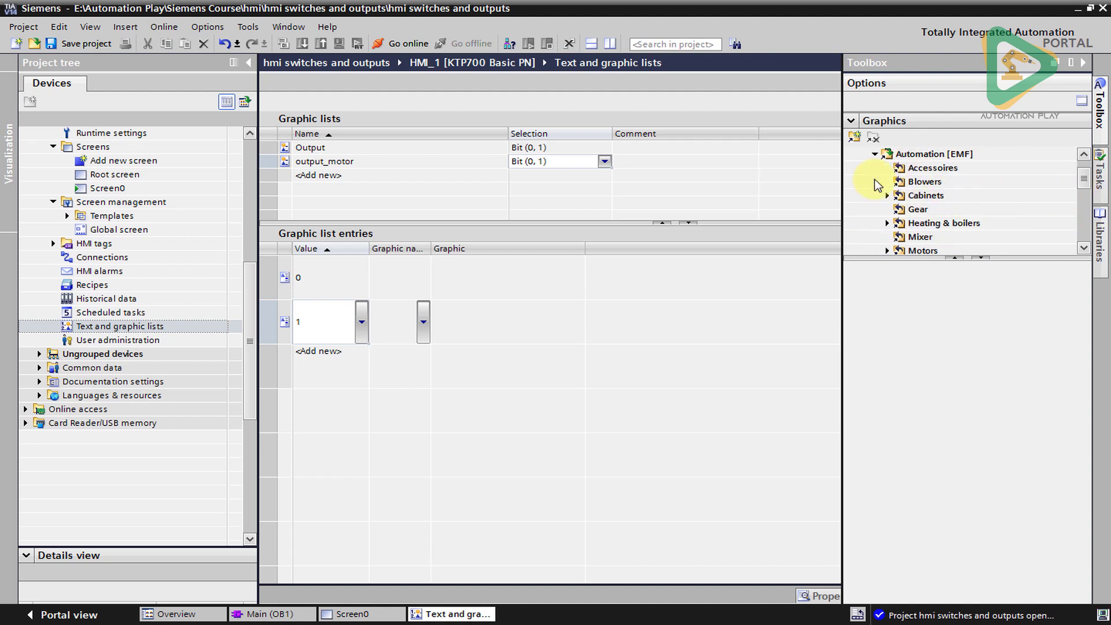
double_click(924, 251)
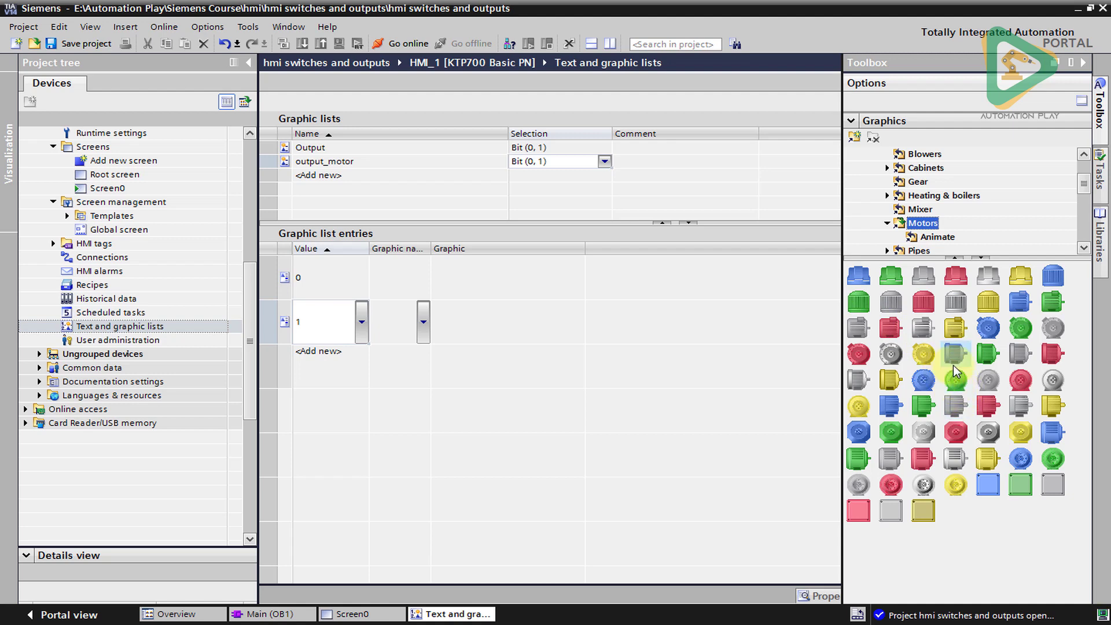
left_click_drag(1025, 334, 387, 323)
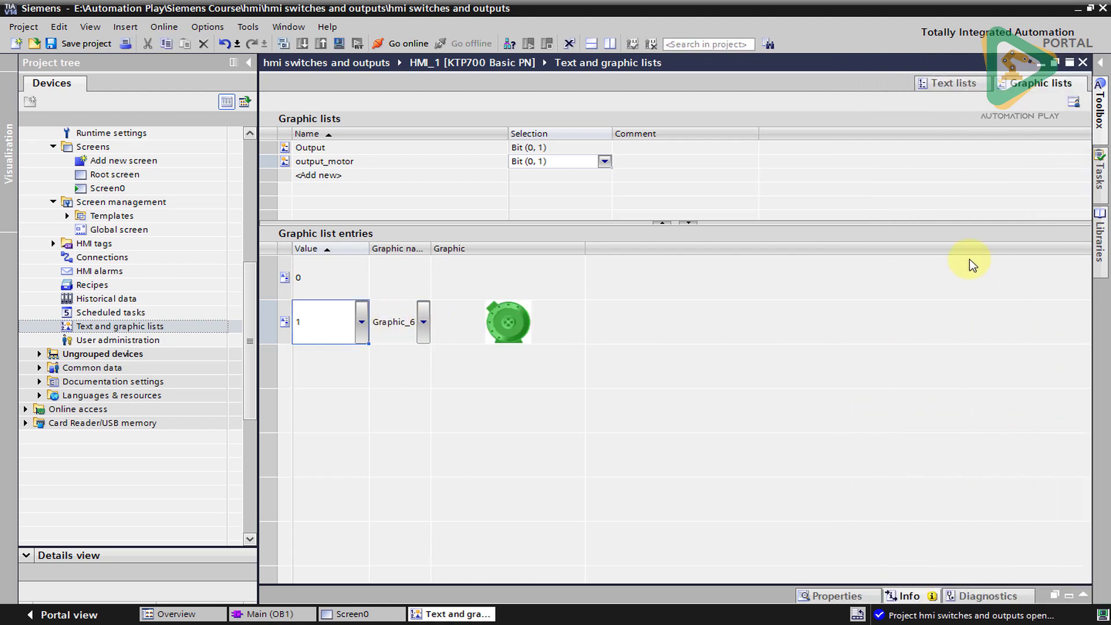
left_click(1100, 75)
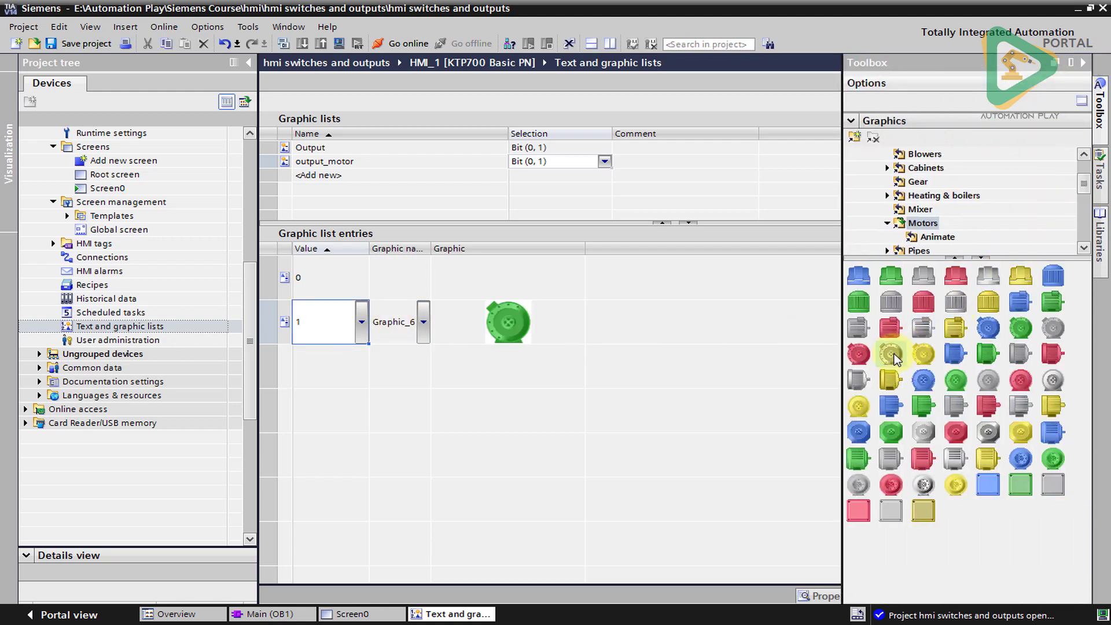
left_click_drag(859, 354, 492, 279)
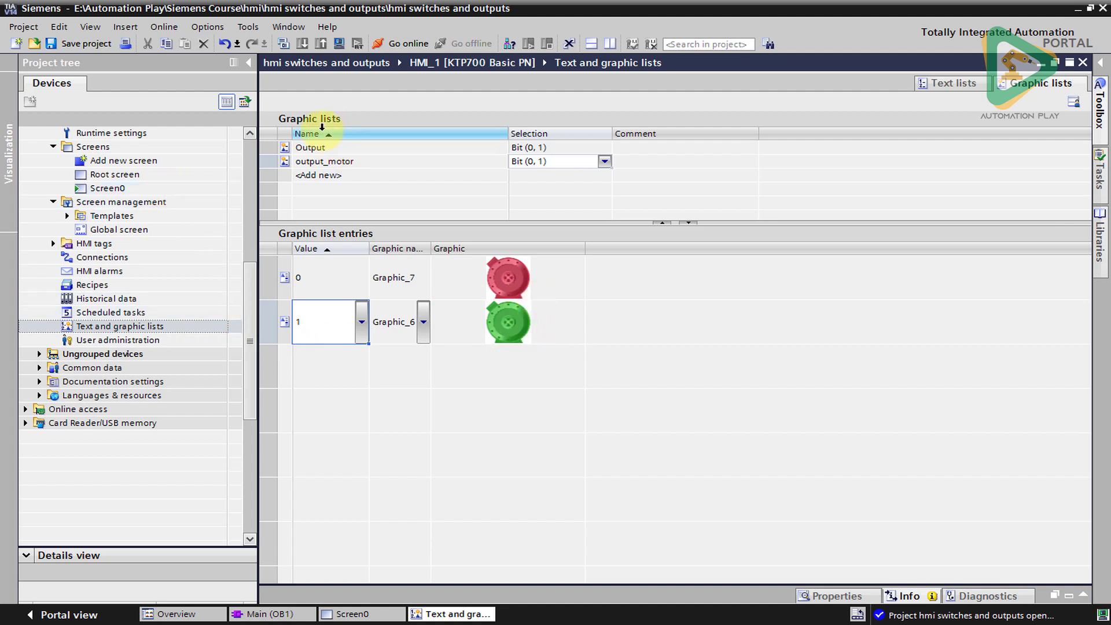
Step: Copy the output_motor graphic list and paste it onto Screen0 as a graphic field
left_click(270, 160)
right_click(270, 158)
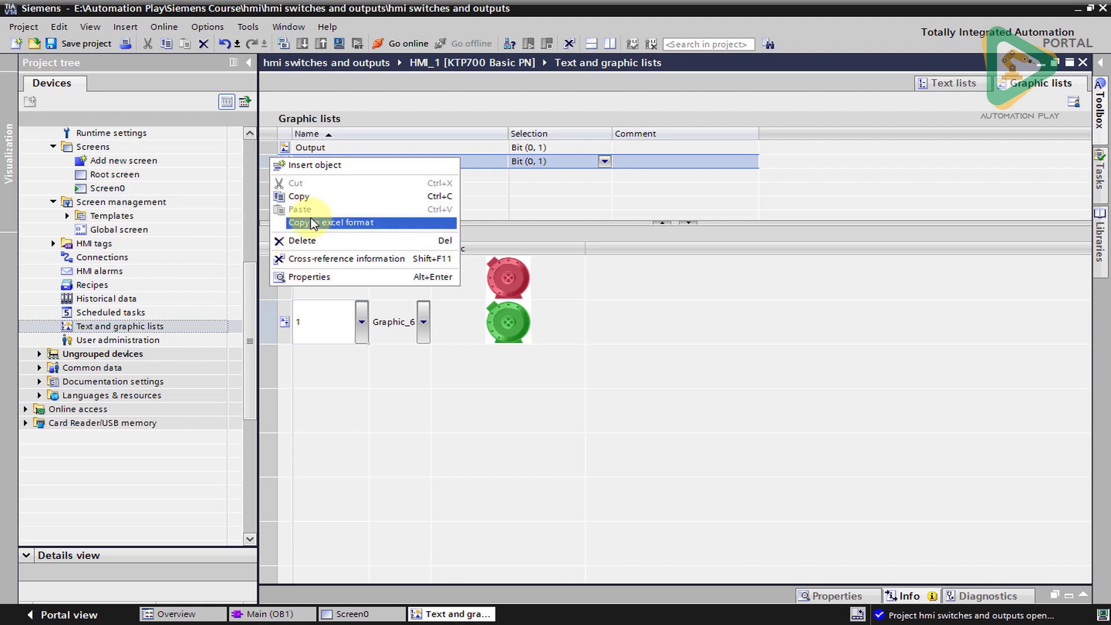
left_click(299, 196)
double_click(131, 189)
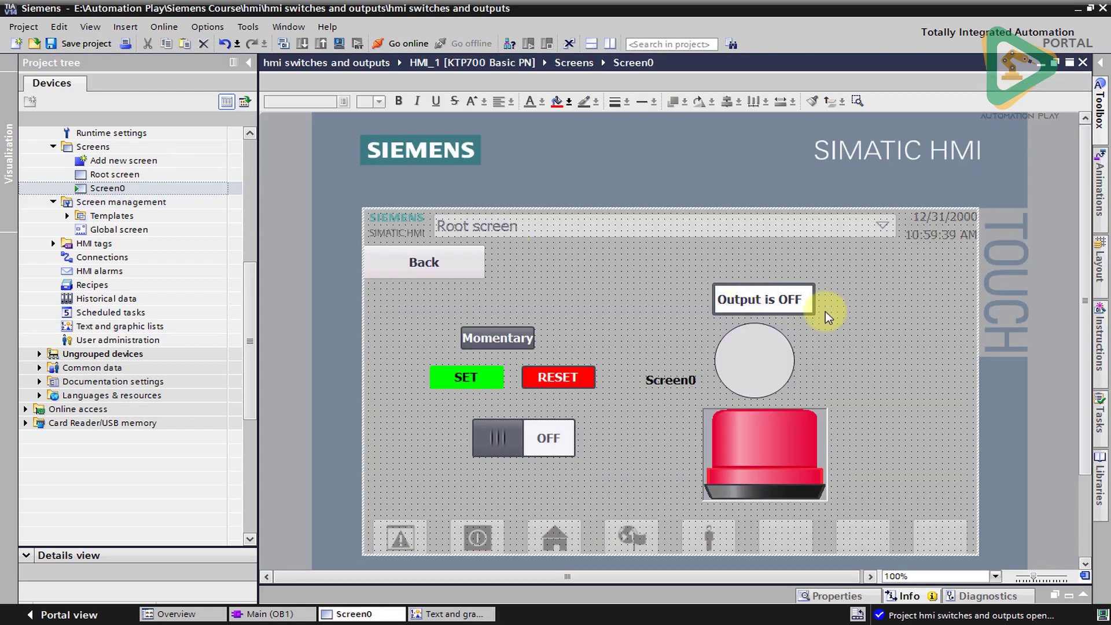
right_click(843, 312)
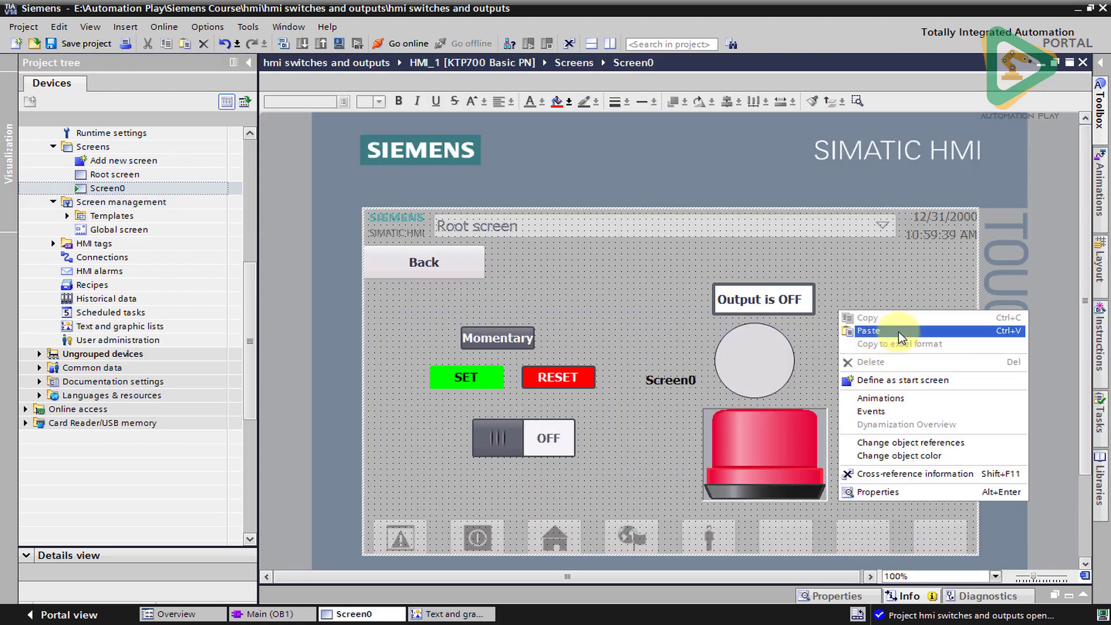
left_click(871, 330)
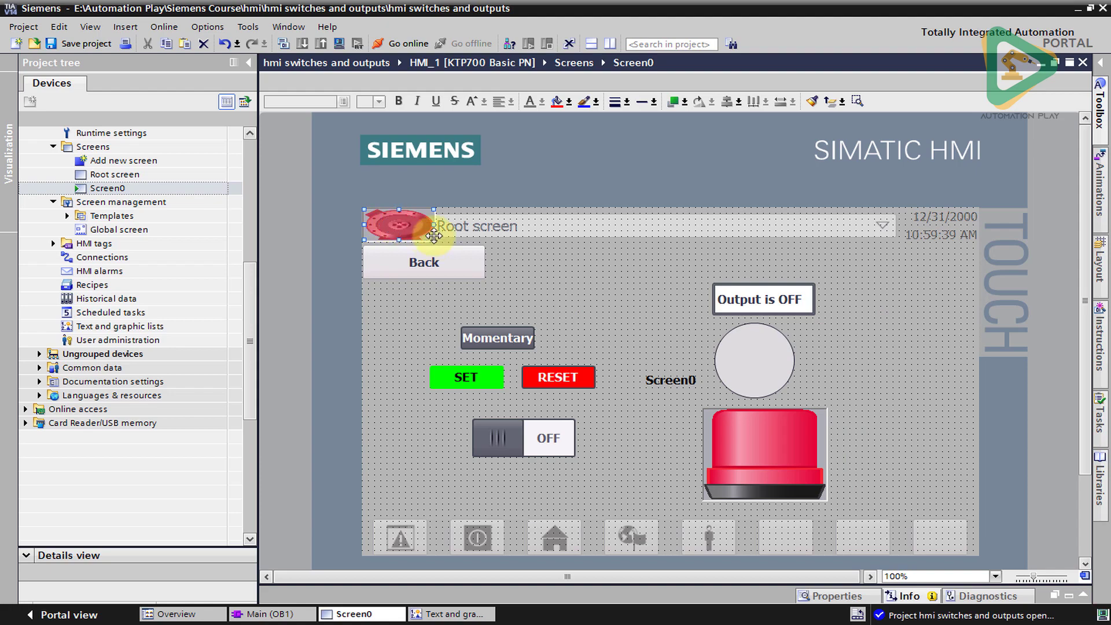
Step: Move the motor graphic beside the "Output is OFF" field and enlarge it
left_click_drag(433, 235, 690, 286)
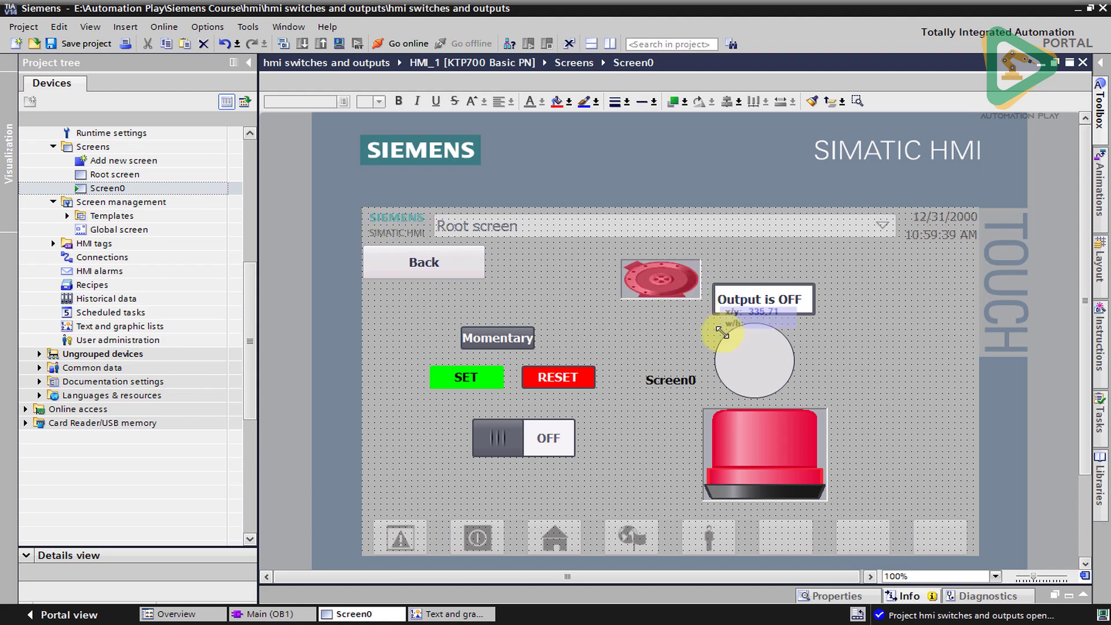
left_click_drag(722, 332, 725, 345)
Step: Clear the space below the "Output is OFF" field, shrinking the red beacon into the upper-right corner of Screen0
left_click(765, 354)
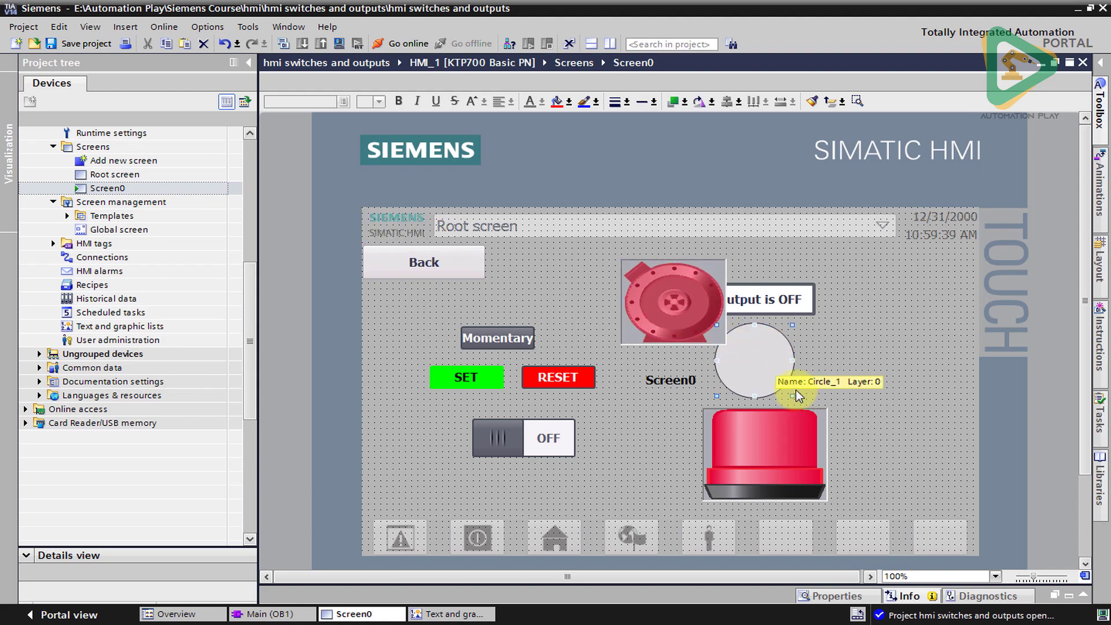
left_click_drag(794, 395, 785, 440)
left_click(829, 497)
left_click_drag(825, 498, 936, 278)
Step: Move the motor graphic directly below the "Output is OFF" field
left_click_drag(698, 312, 827, 415)
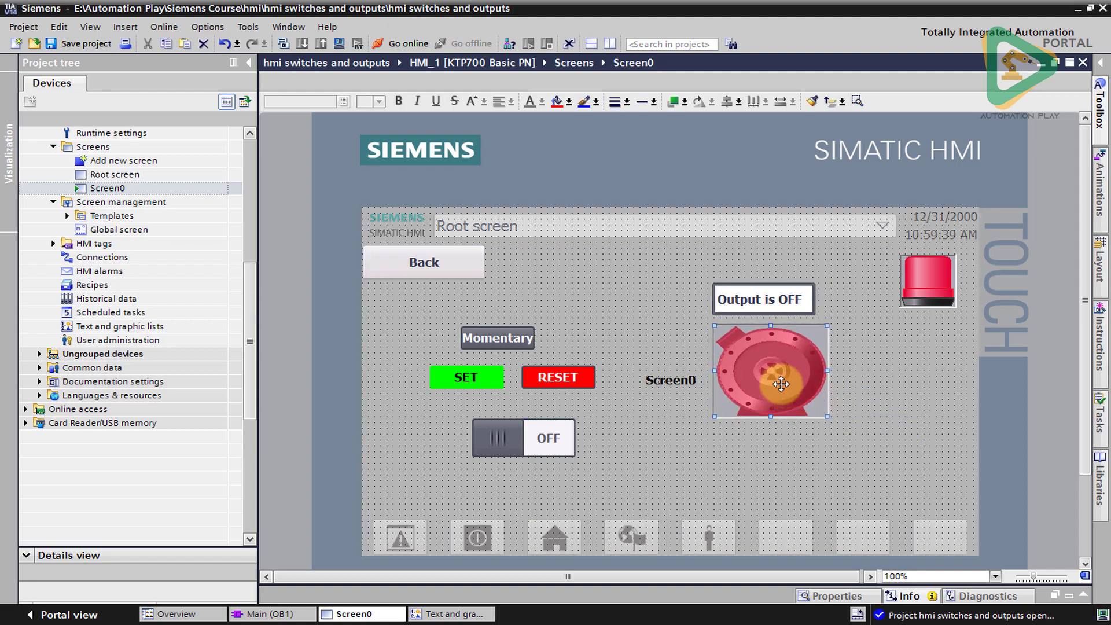
left_click(842, 380)
left_click(794, 382)
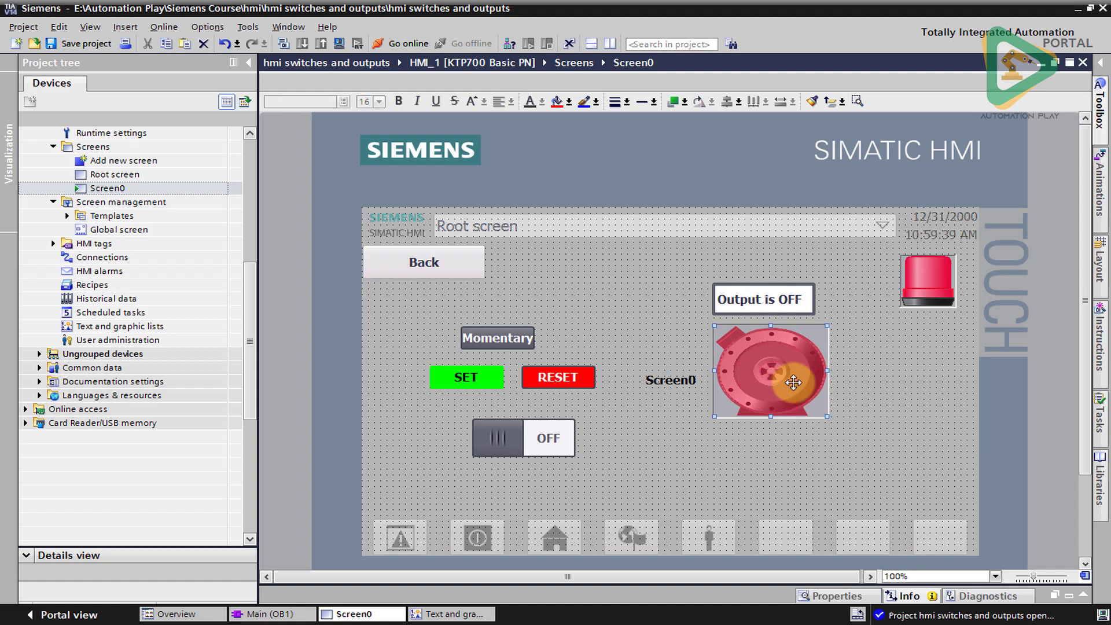
Step: Assign the hmi_output tag from the HMI default tag table as the motor graphic field's process tag
double_click(794, 383)
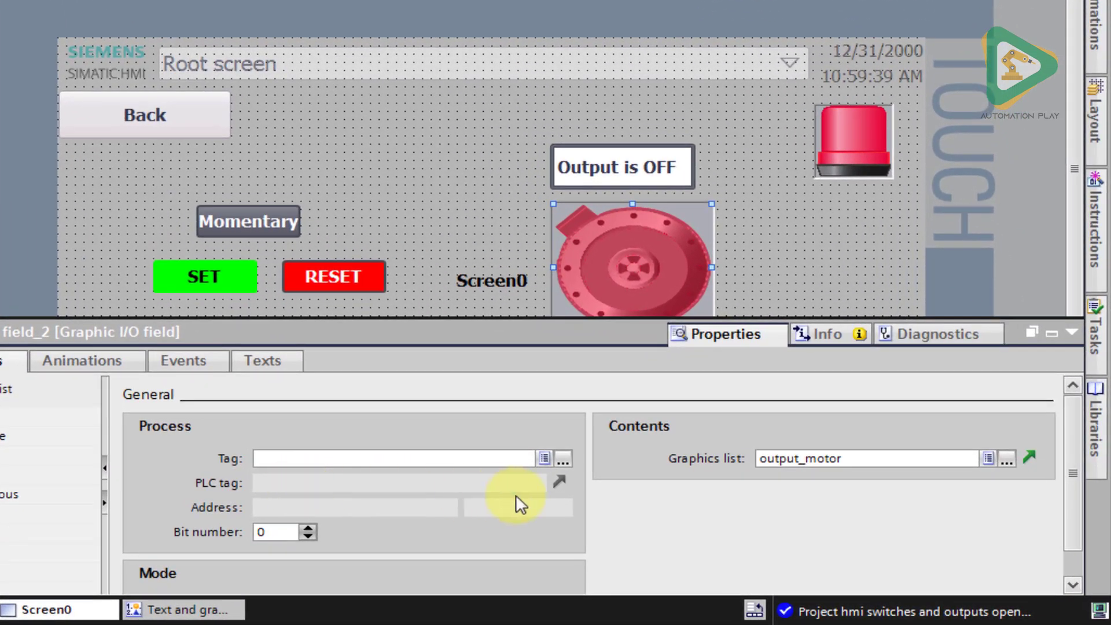
left_click(563, 458)
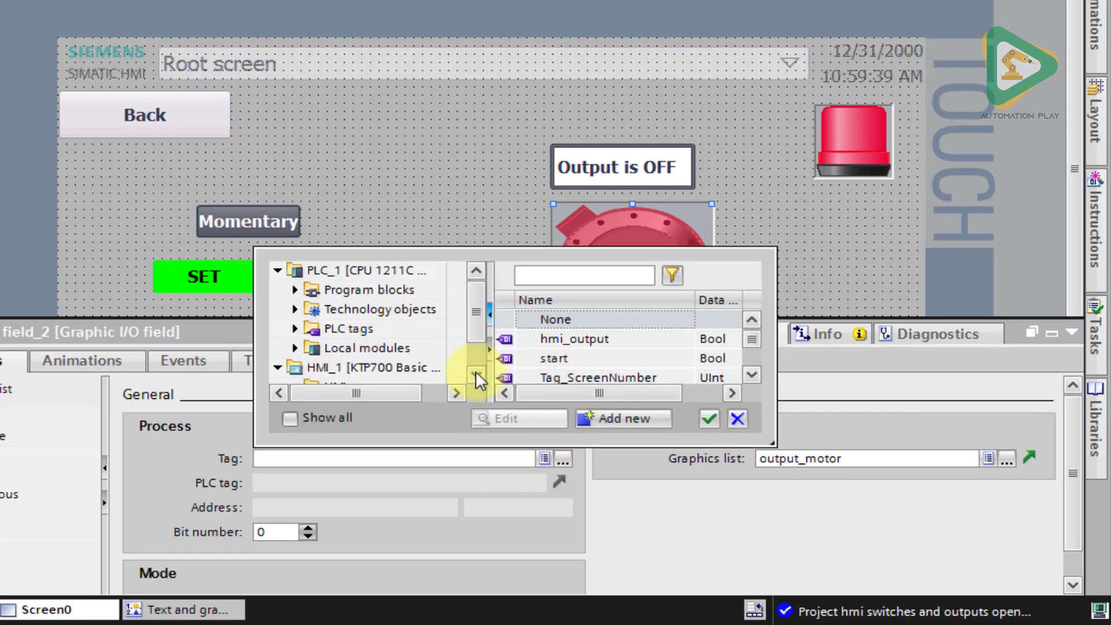
scroll(477, 346, "down", 2)
left_click(393, 368)
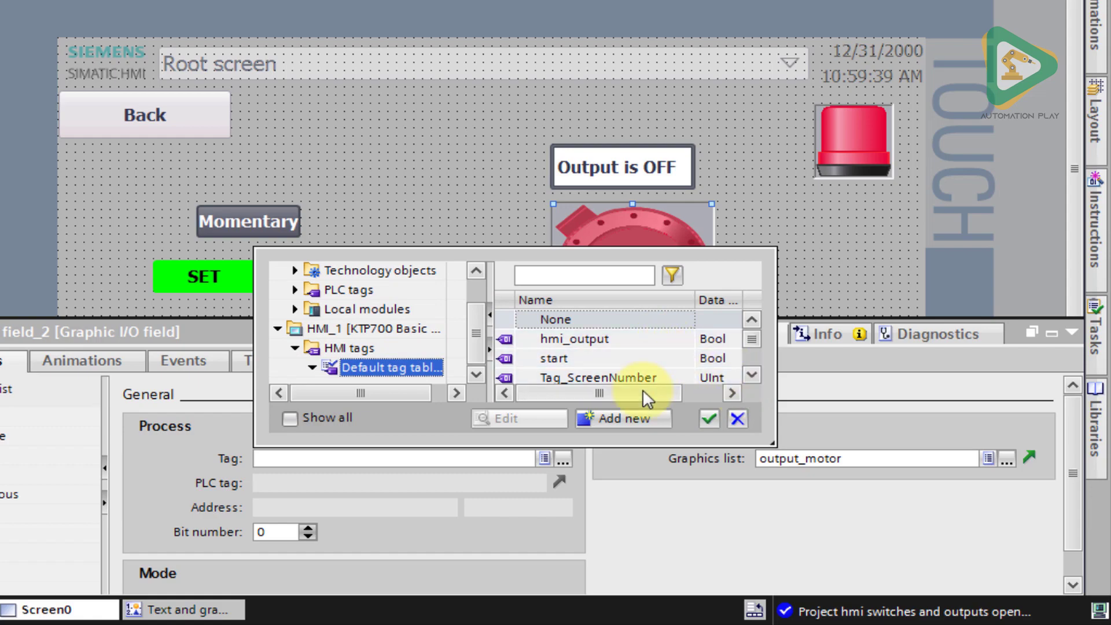
left_click(632, 338)
double_click(632, 338)
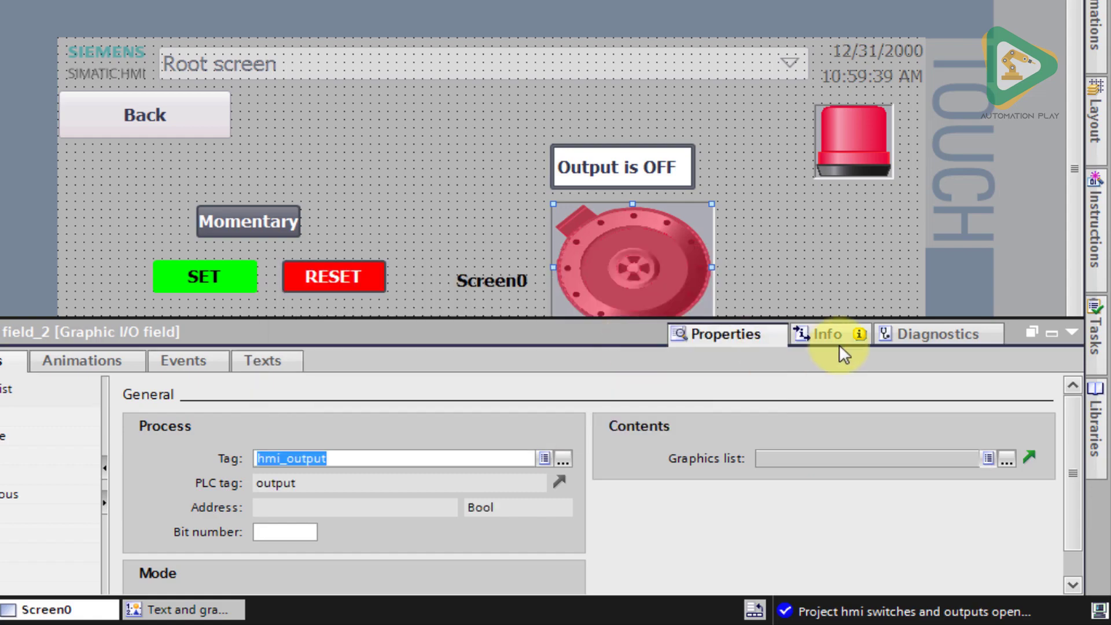
left_click(1071, 330)
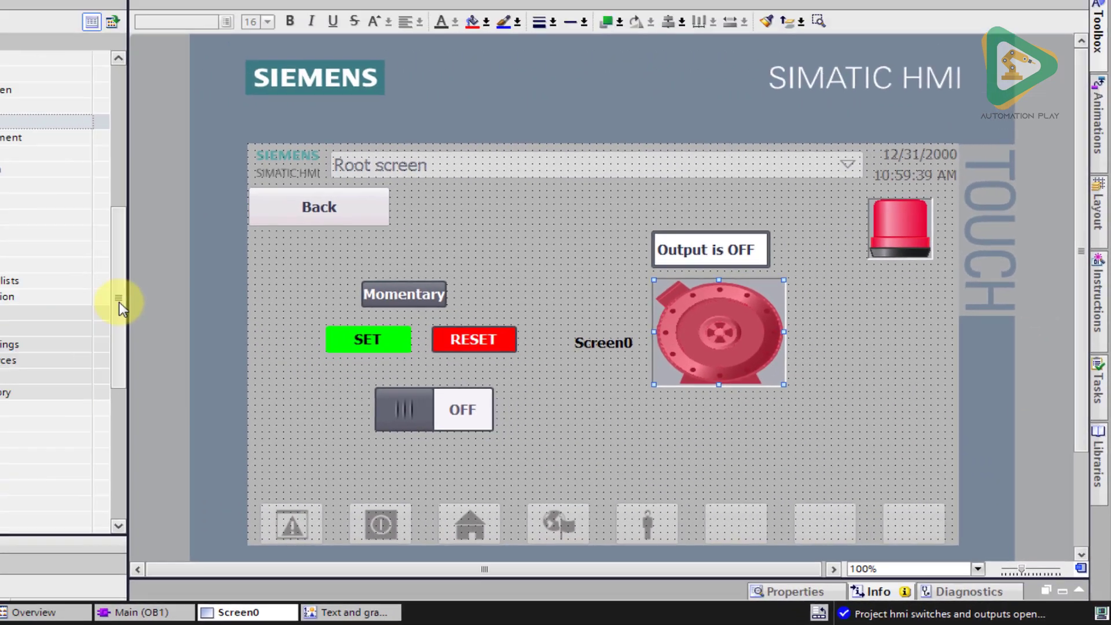
Step: Open the Main [OB1] program block of PLC_1
scroll(249, 175, "up", 2)
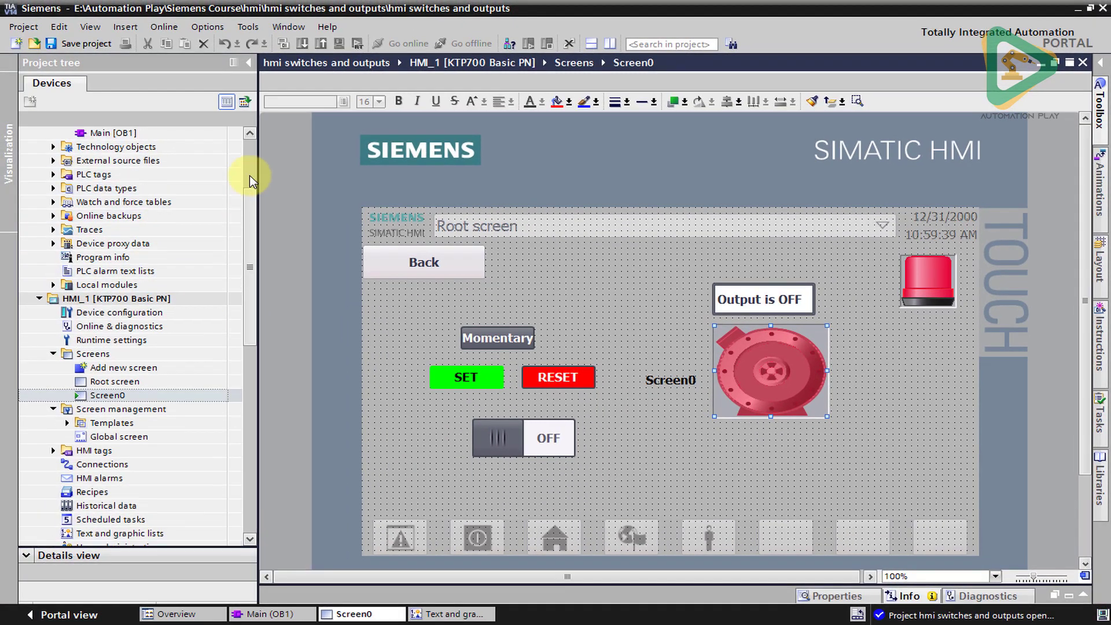
scroll(249, 176, "up", 2)
double_click(139, 202)
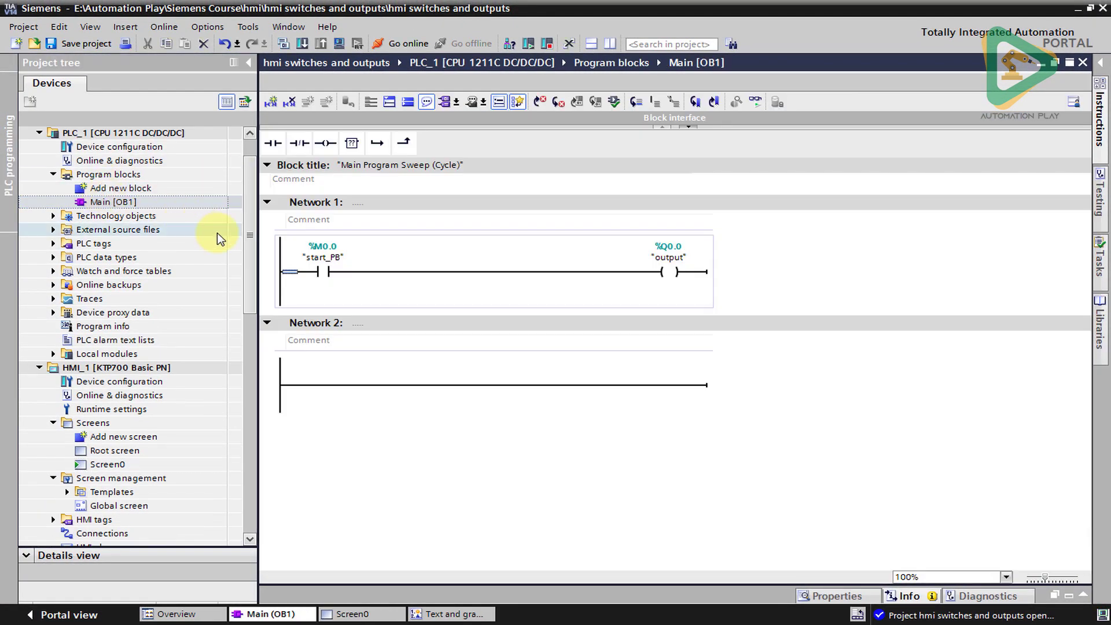
left_click_drag(247, 220, 152, 307)
left_click_drag(251, 301, 251, 255)
Step: Close the S7-PLCSIM V14 window that is already running
right_click(966, 617)
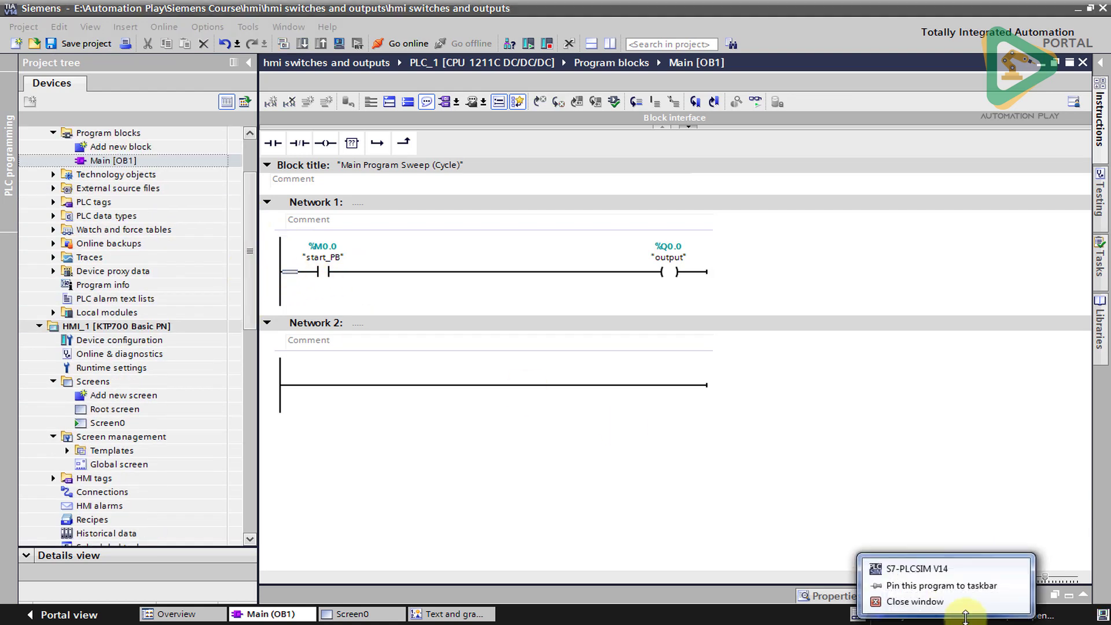
left_click(252, 206)
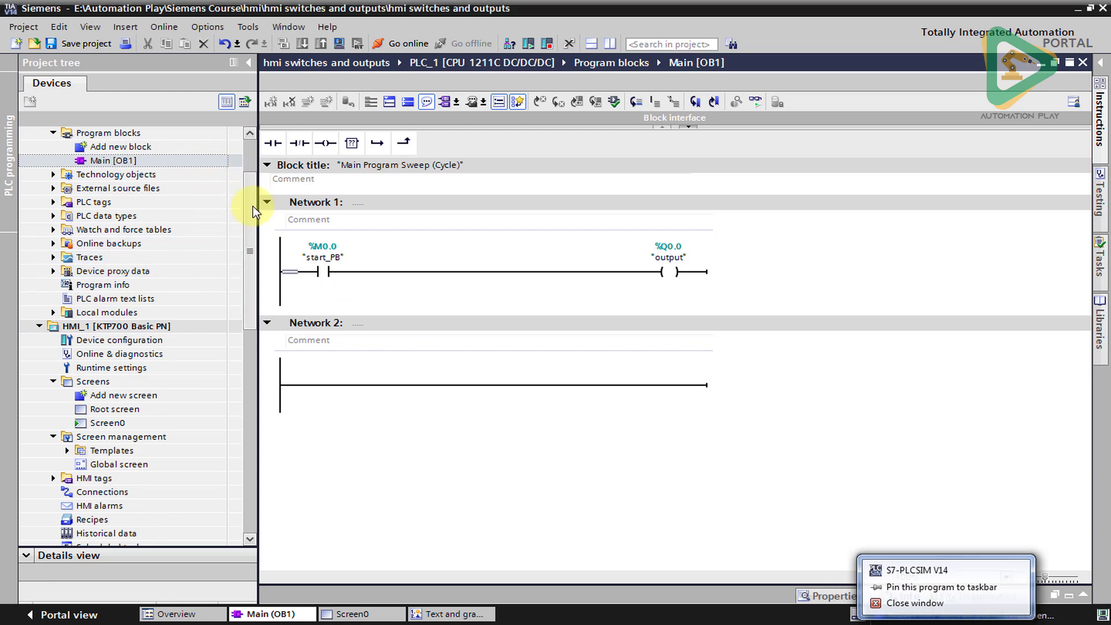
left_click_drag(251, 206, 251, 173)
right_click(943, 620)
left_click(927, 610)
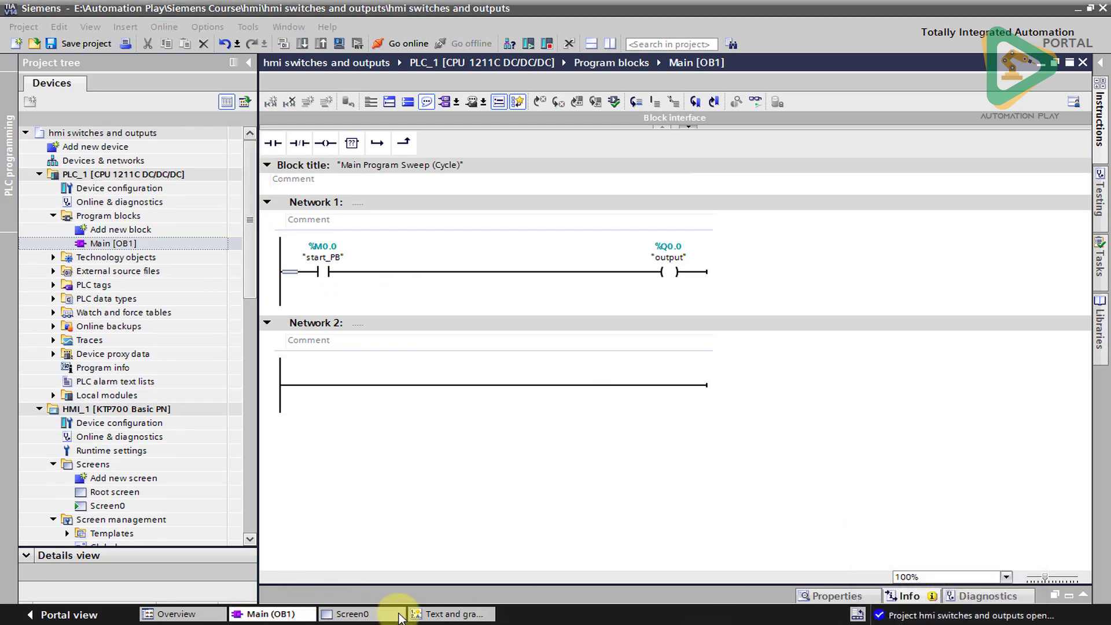
left_click(350, 615)
left_click(350, 615)
left_click(446, 614)
left_click(349, 614)
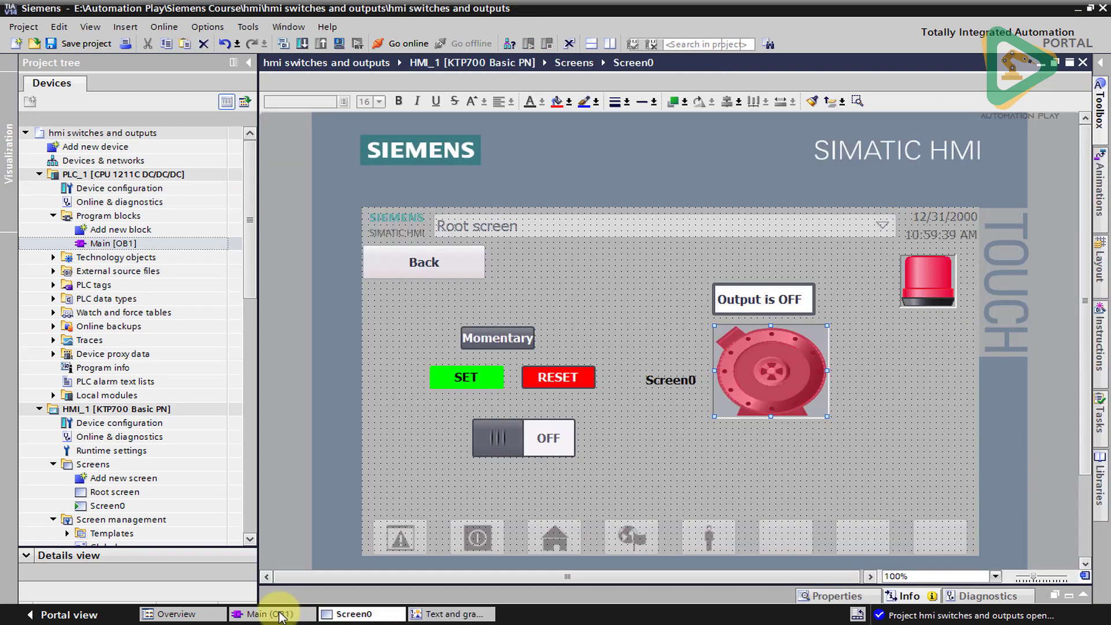
left_click(275, 615)
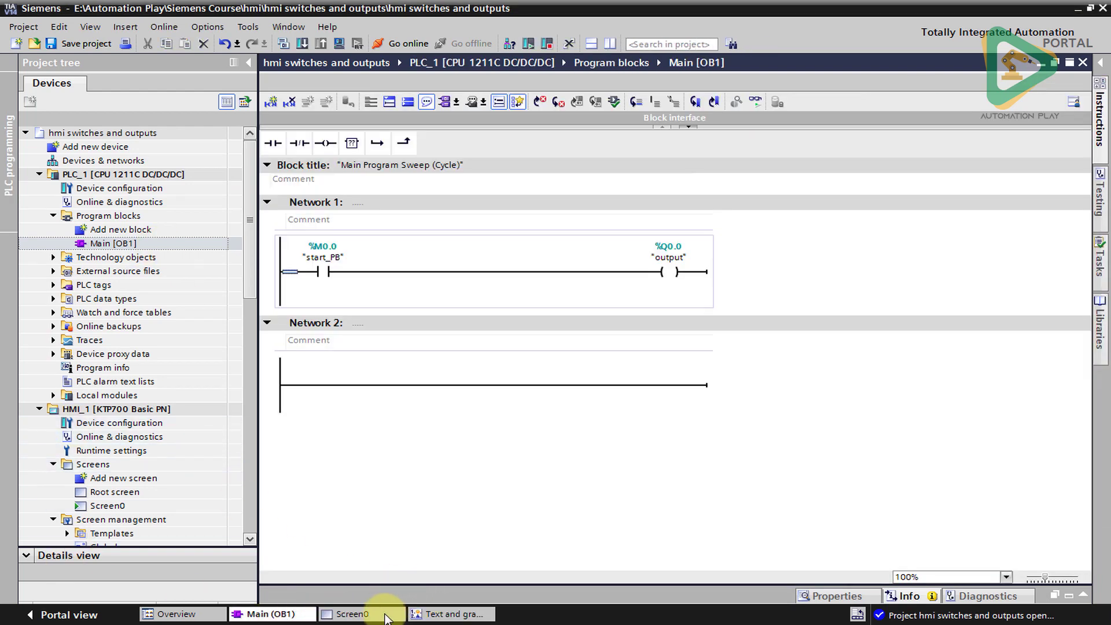
left_click(344, 613)
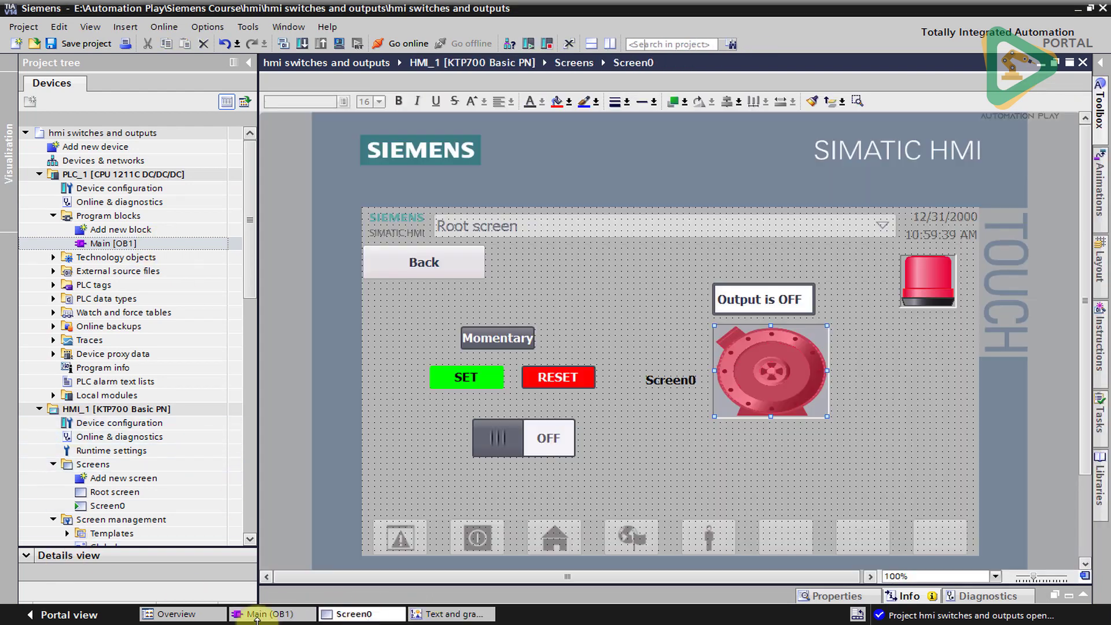
Step: Reopen Main [OB1] and download PLC_1 to a fresh PLCSIM simulation, starting all modules after loading
double_click(154, 242)
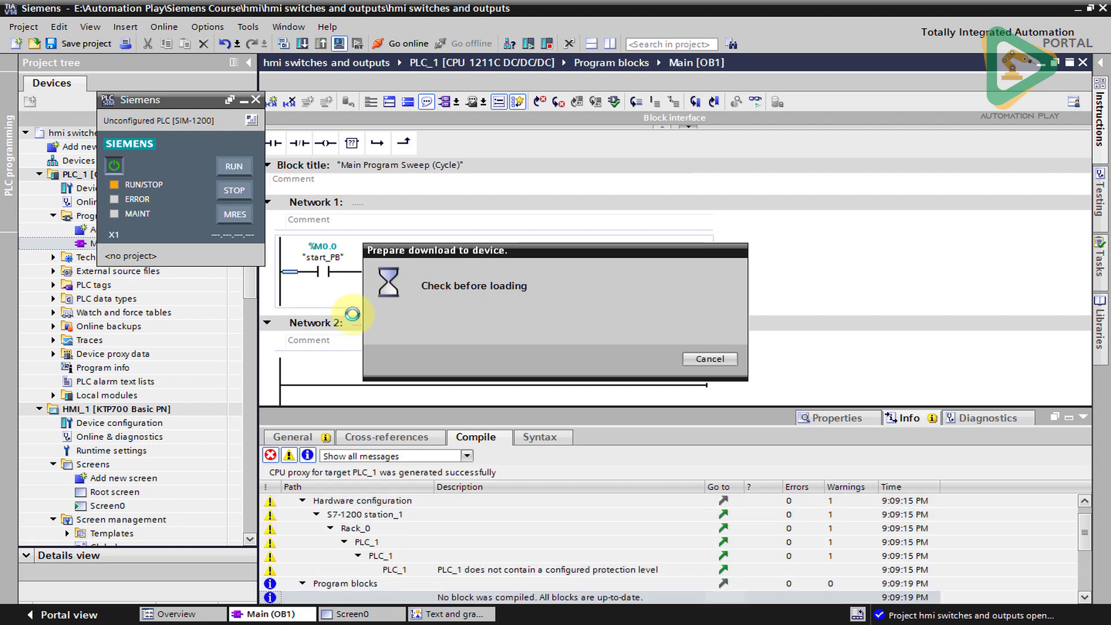
left_click(753, 457)
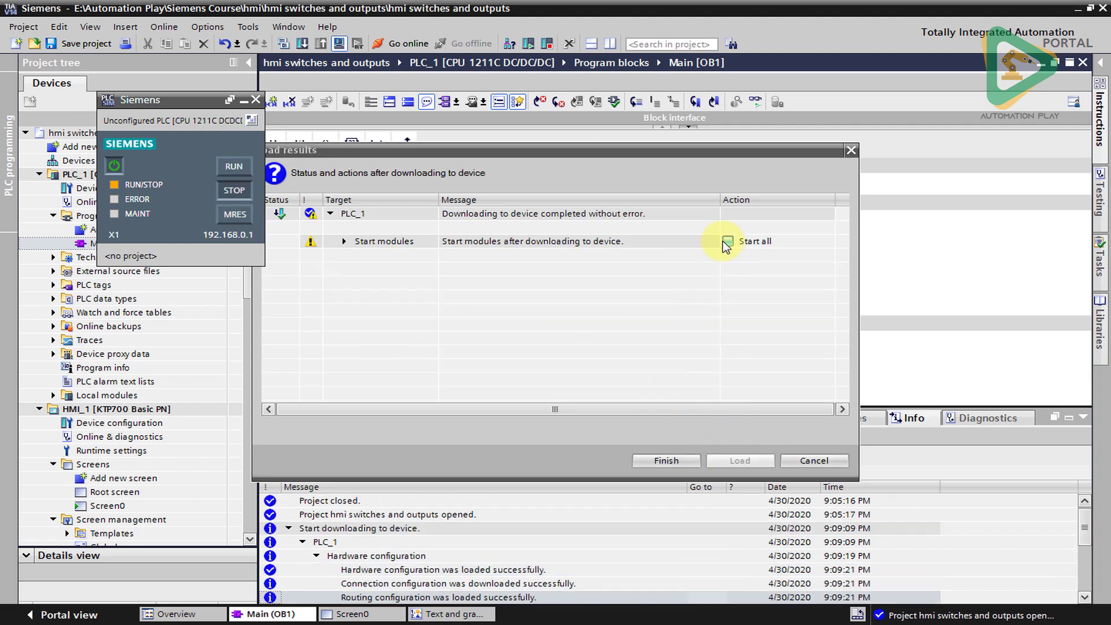
left_click(727, 241)
left_click(670, 461)
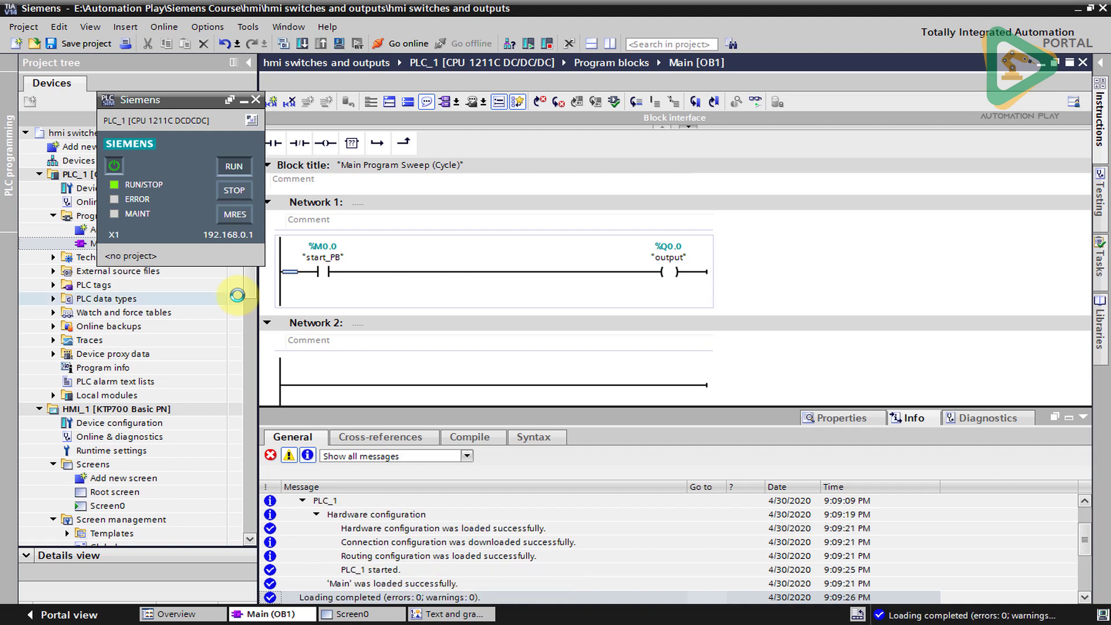
Step: Turn on online monitoring for Main [OB1] and minimize the PLCSIM window
left_click(755, 104)
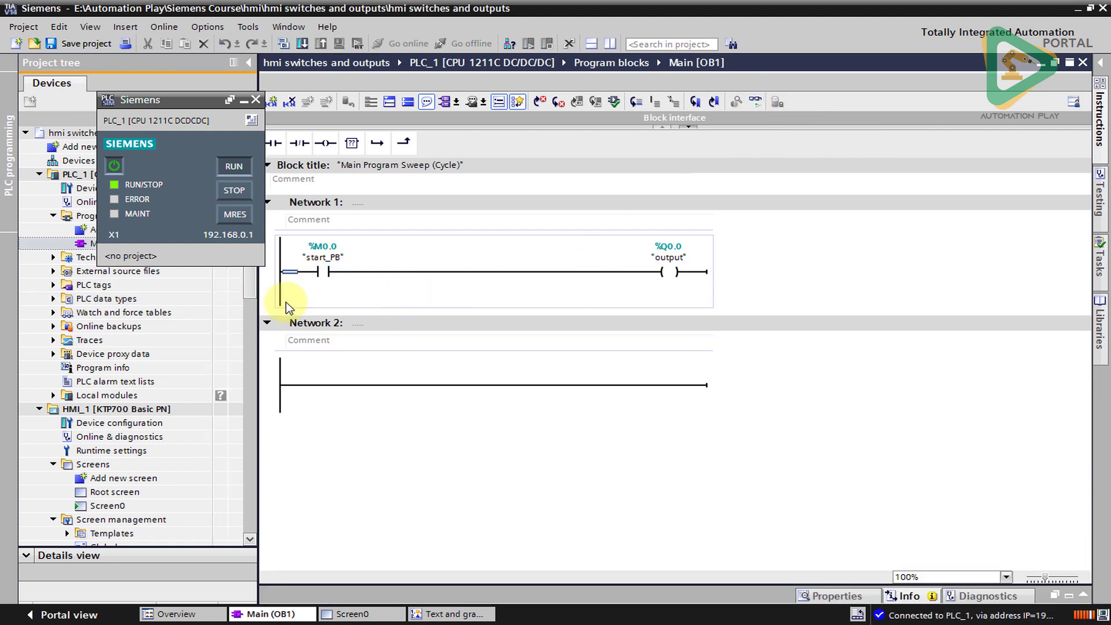
left_click(242, 102)
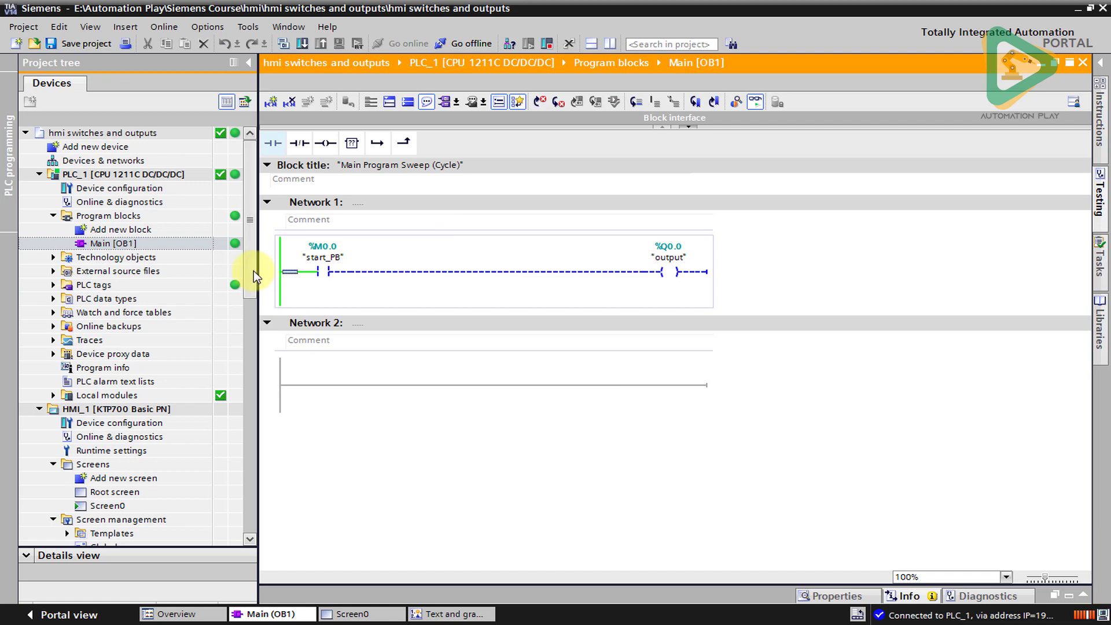
Step: Start the HMI runtime simulation from Screen0
scroll(253, 359, "down", 1)
scroll(252, 359, "down", 5)
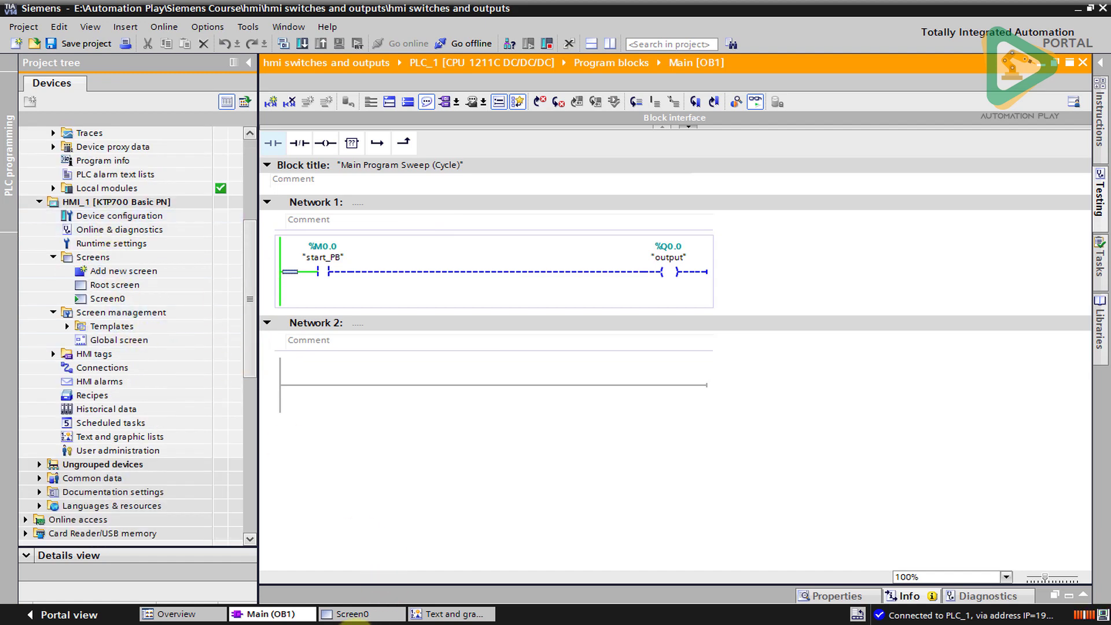
left_click(356, 615)
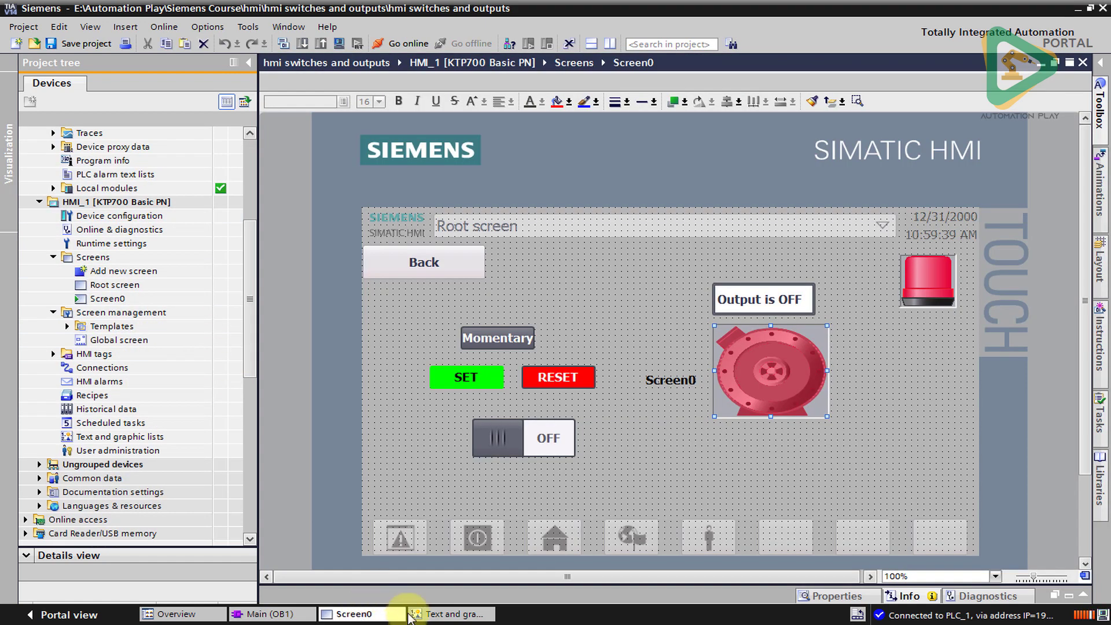
left_click(340, 44)
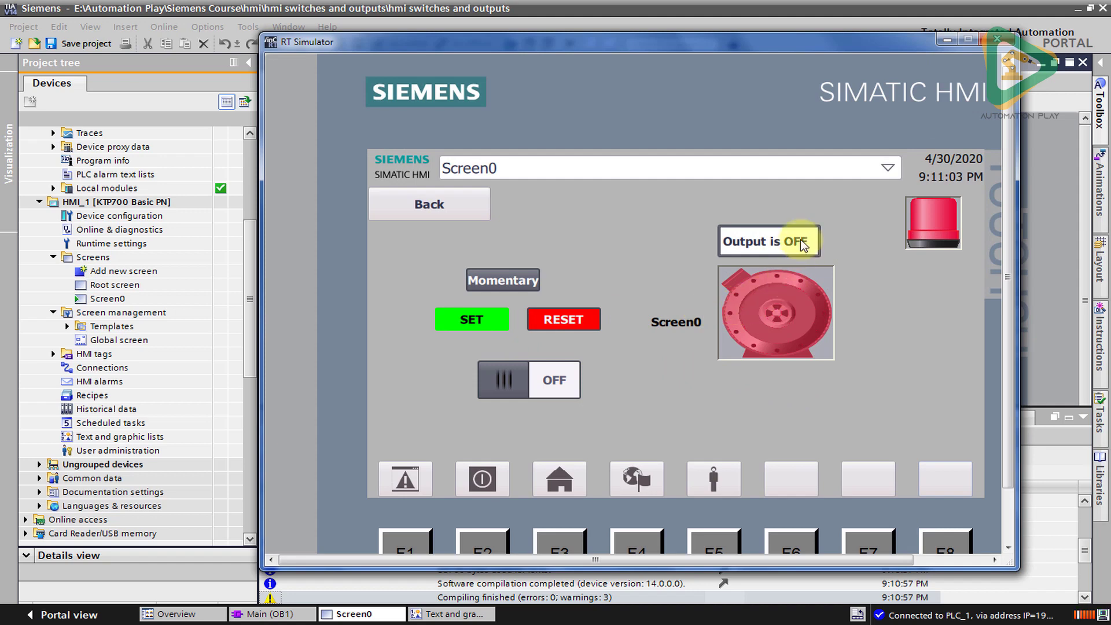
Step: Test the output graphics in the RT Simulator with the Momentary, SET and RESET buttons and the ON/OFF switch
left_click(523, 280)
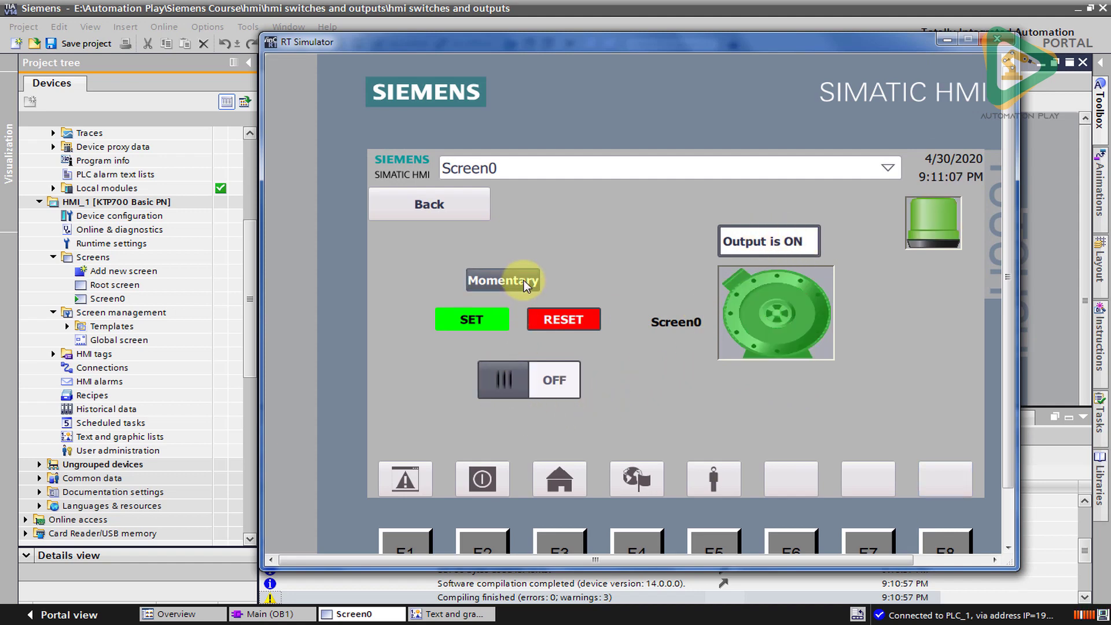
left_click(478, 321)
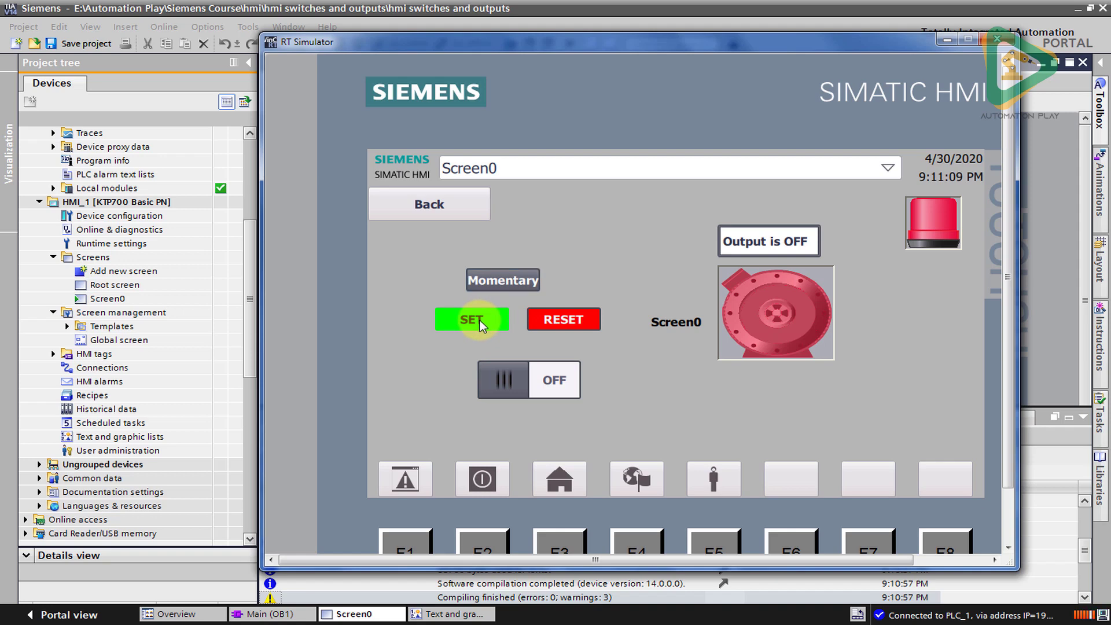
left_click(590, 321)
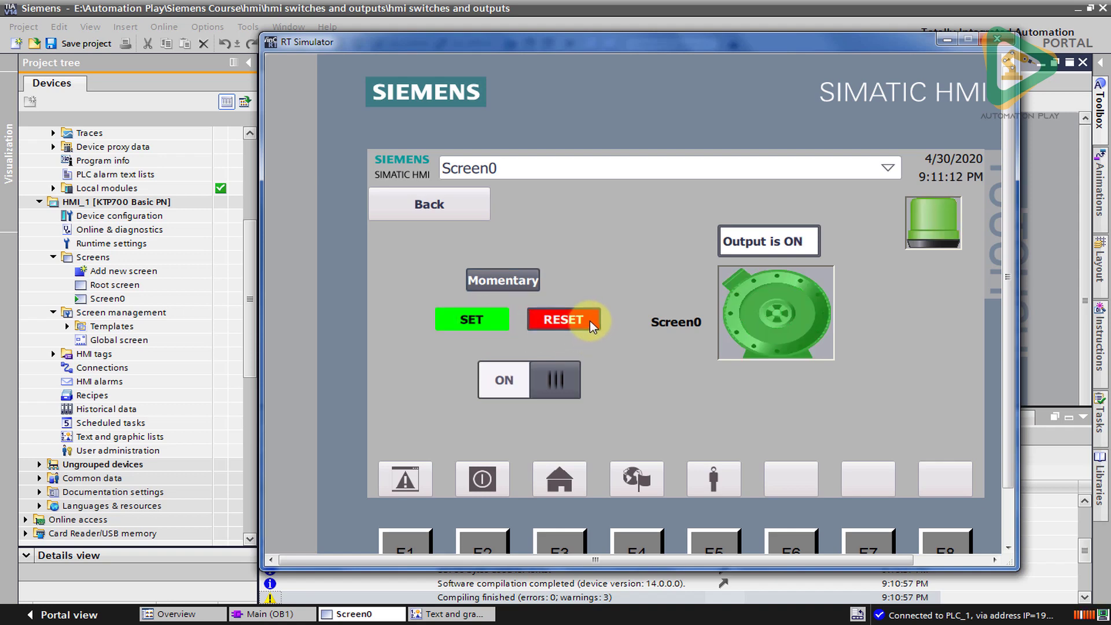
left_click(496, 387)
left_click(558, 384)
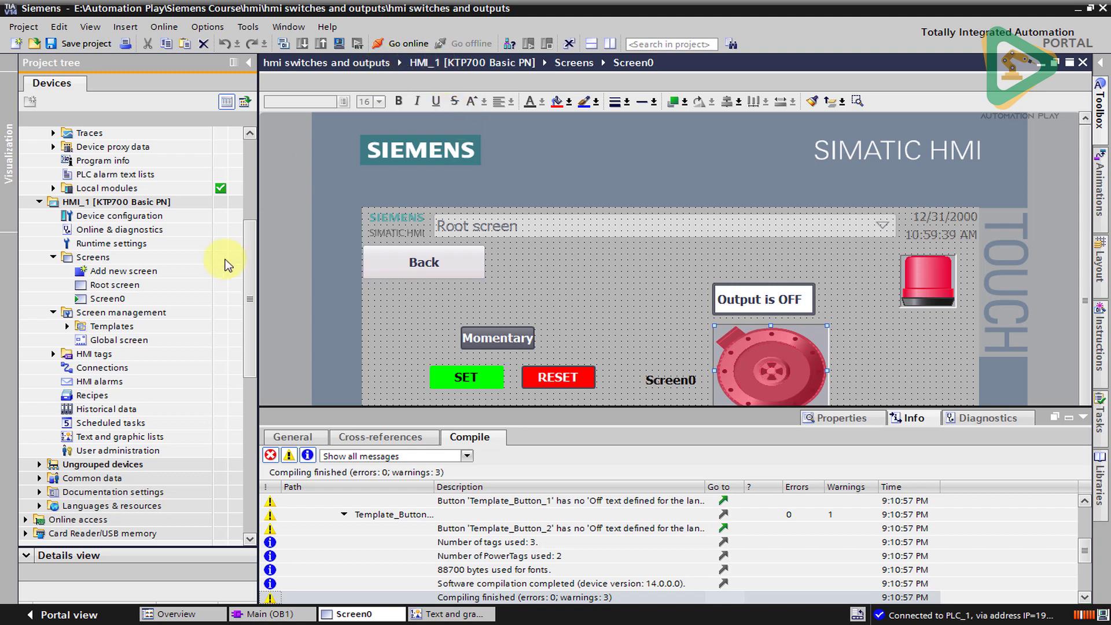
Step: Switch to the Chrome browser and view the Automation Play website's home page and the uploads on the open YouTube channel
left_click_drag(253, 273, 254, 231)
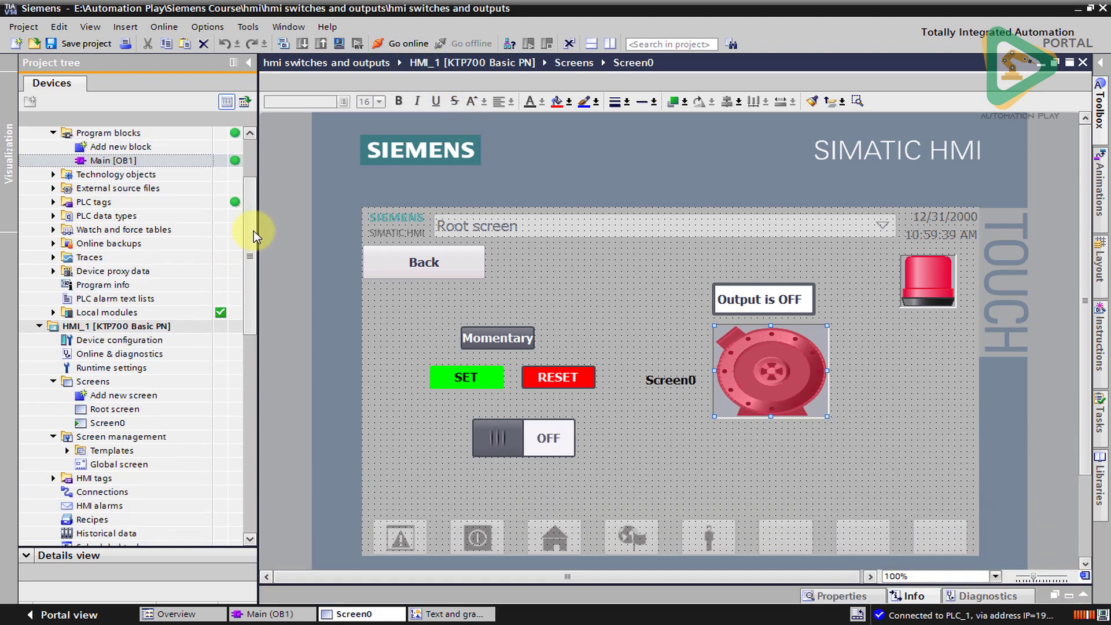
left_click(718, 623)
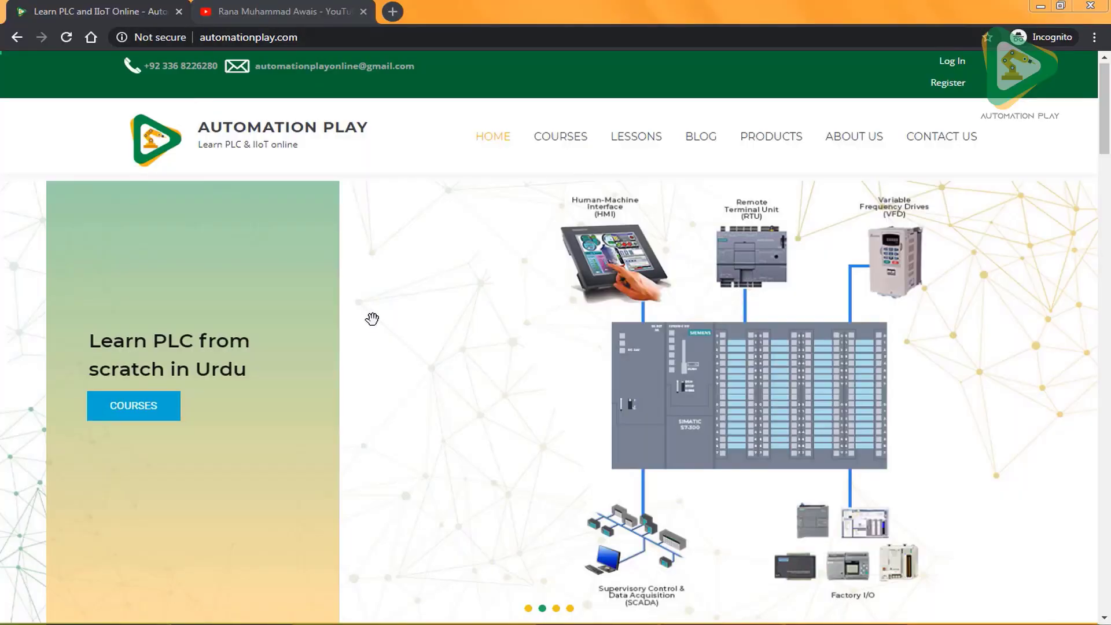
left_click_drag(1107, 110, 1107, 57)
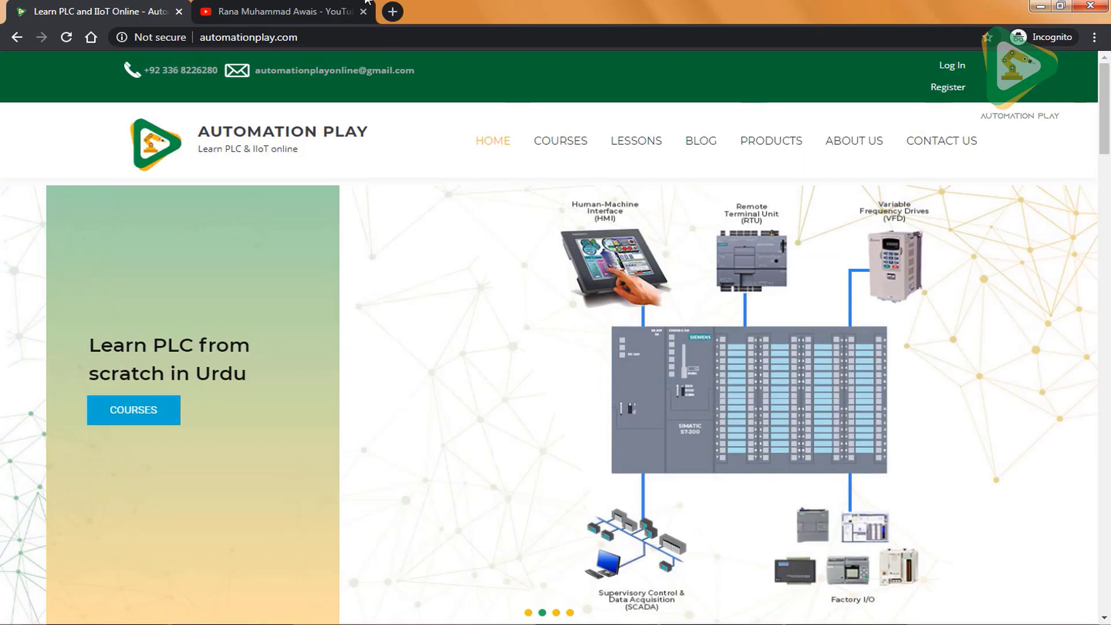
left_click(301, 8)
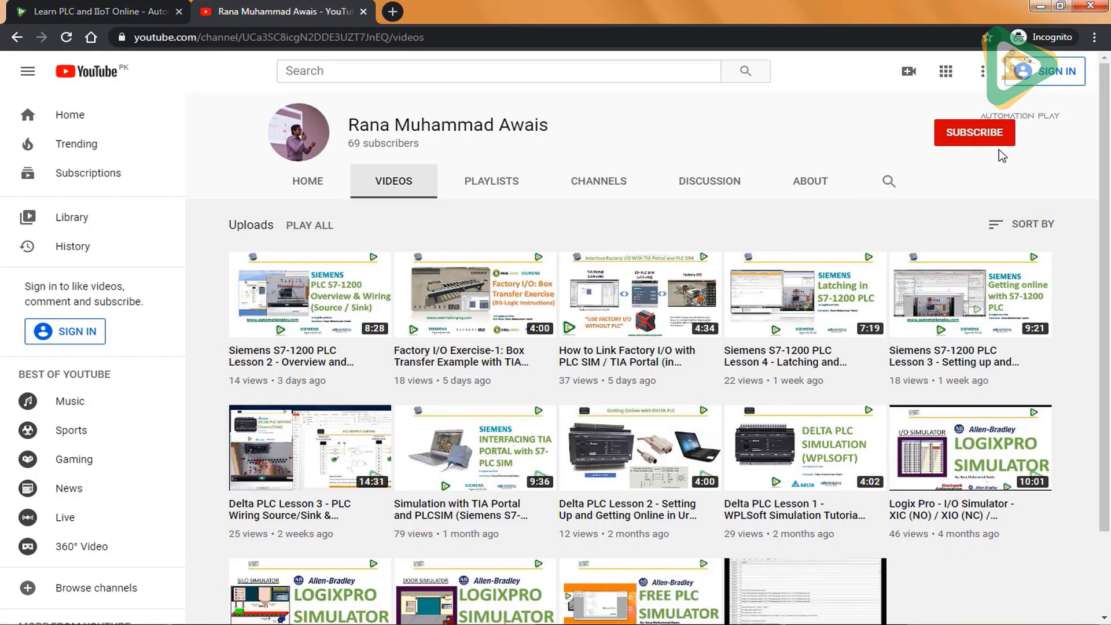